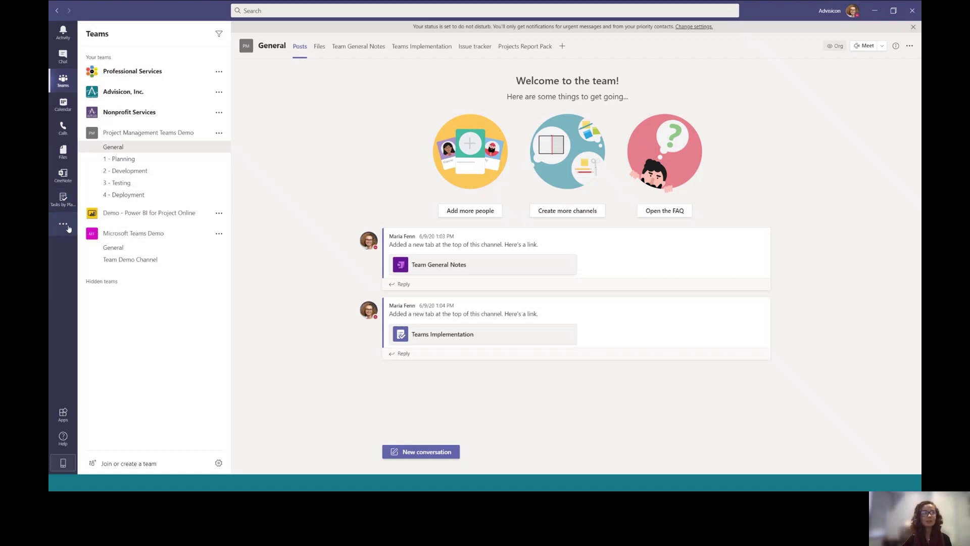
Unpin Tasks by Planner from the app rail and reopen it from the more added apps list
left_click(63, 225)
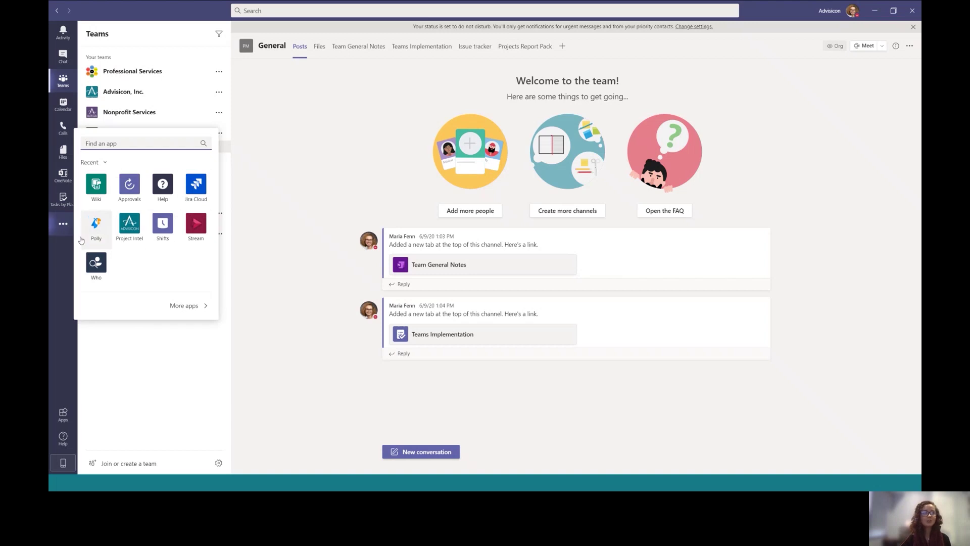
left_click(61, 263)
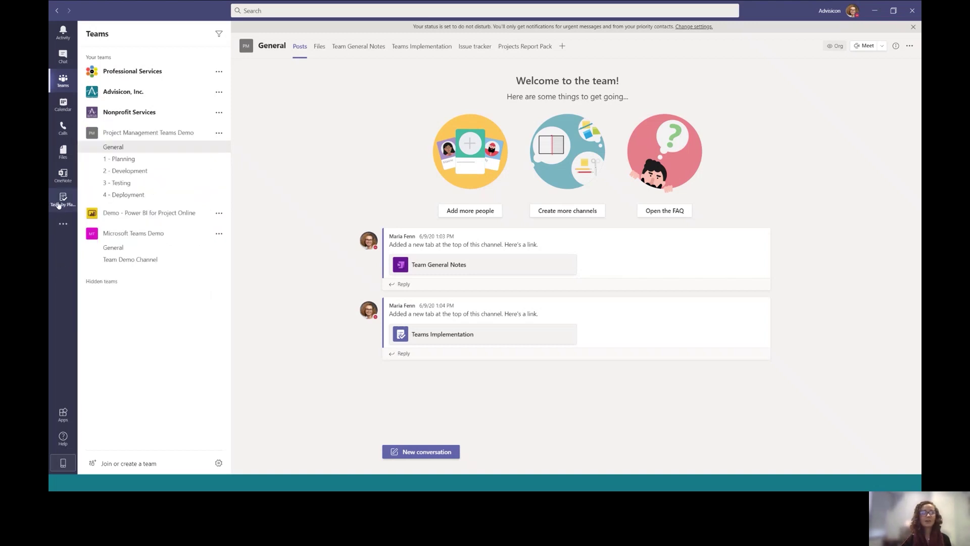
right_click(58, 204)
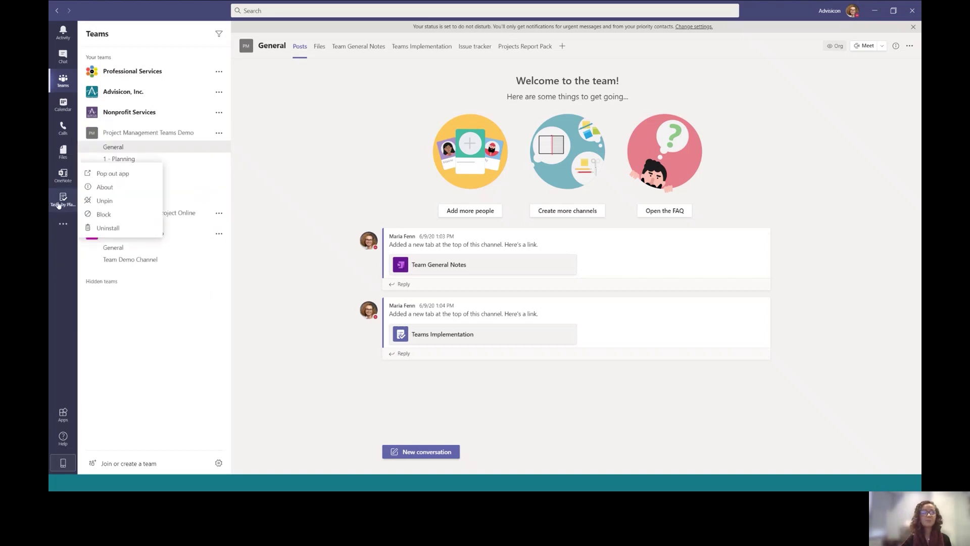
left_click(104, 201)
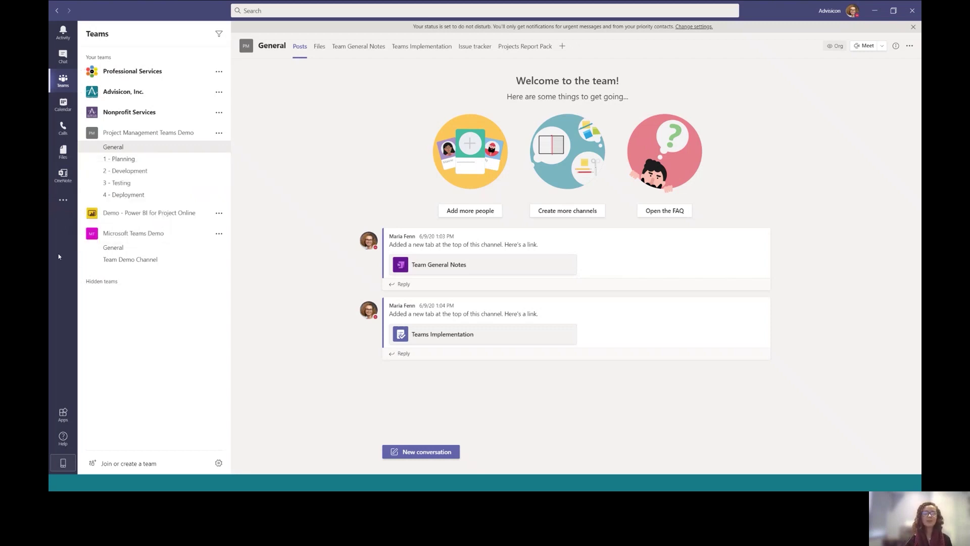
left_click(61, 203)
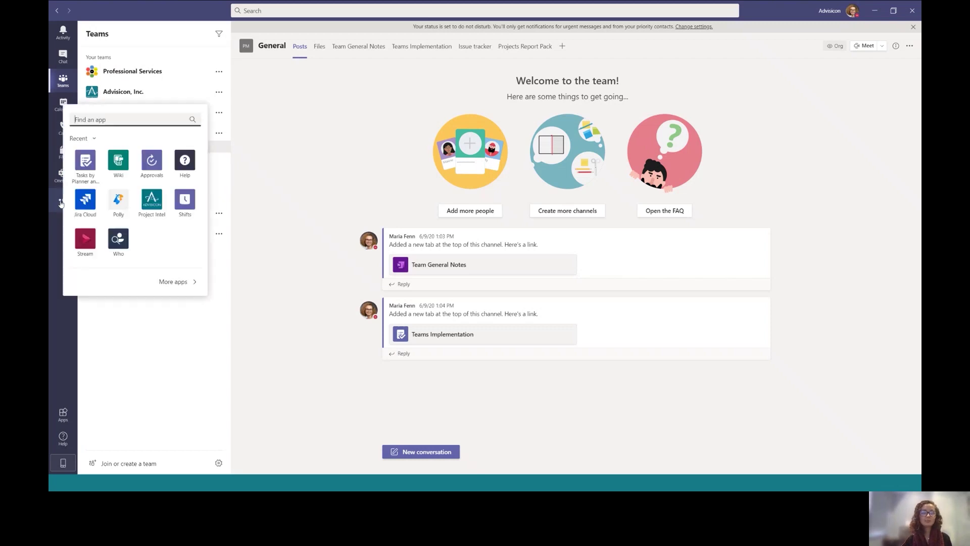
Pin Tasks by Planner back to the rail and pop it out into a separate window
left_click(93, 167)
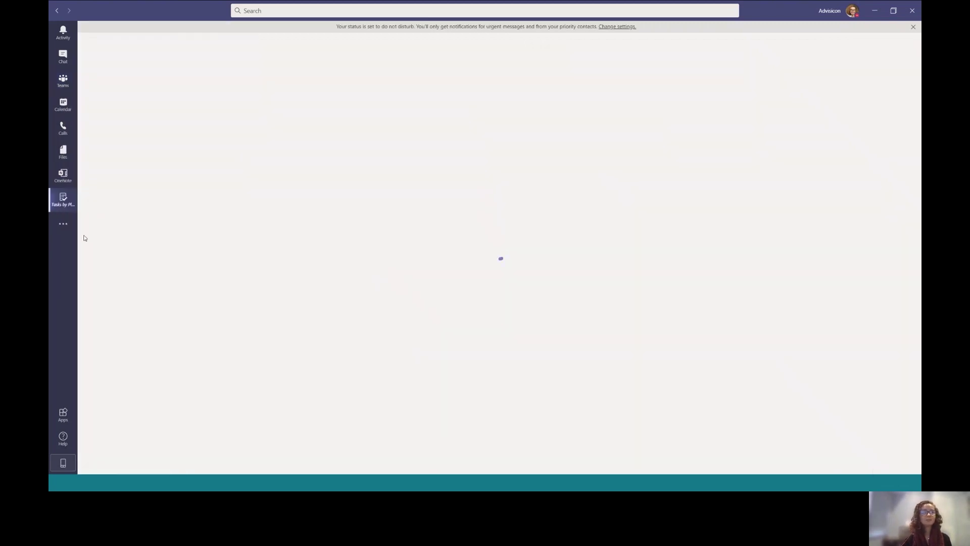
right_click(72, 207)
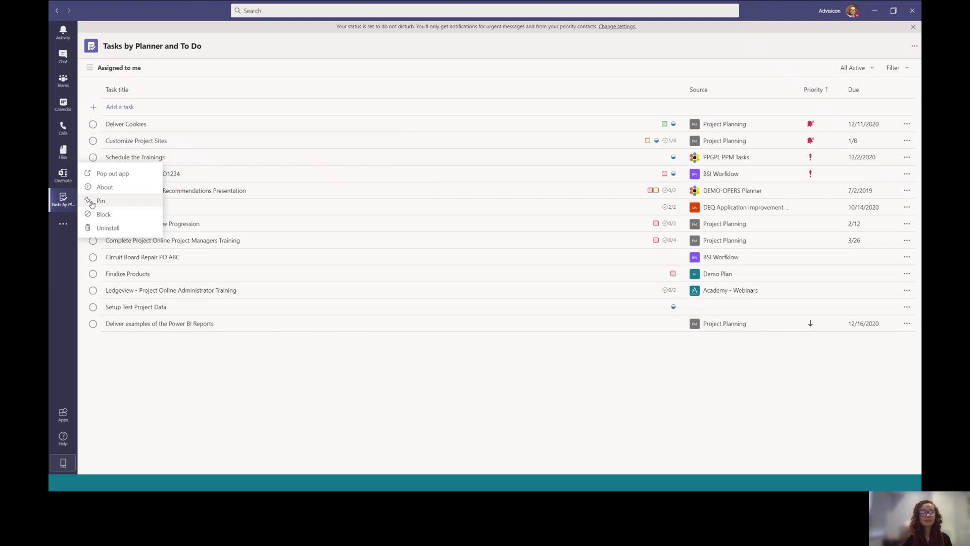
left_click(70, 204)
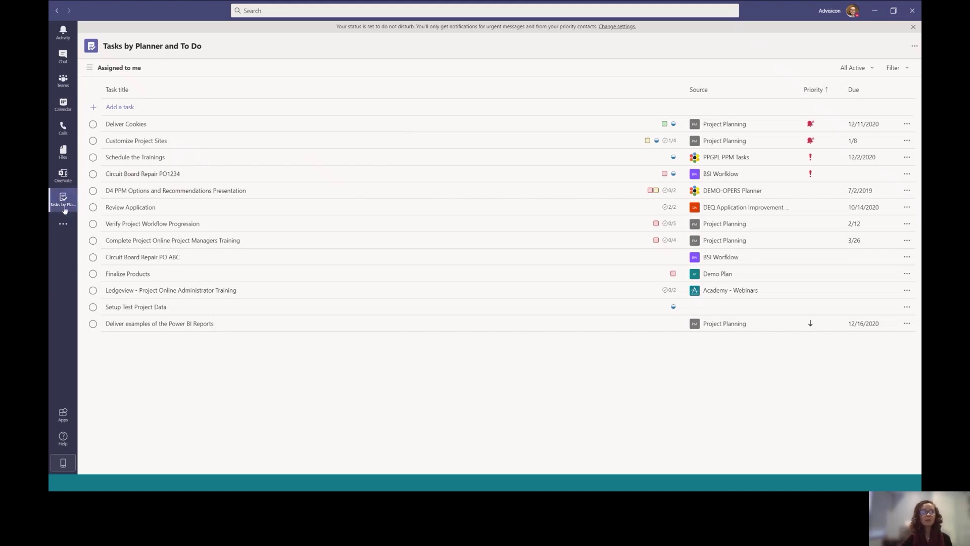
right_click(65, 209)
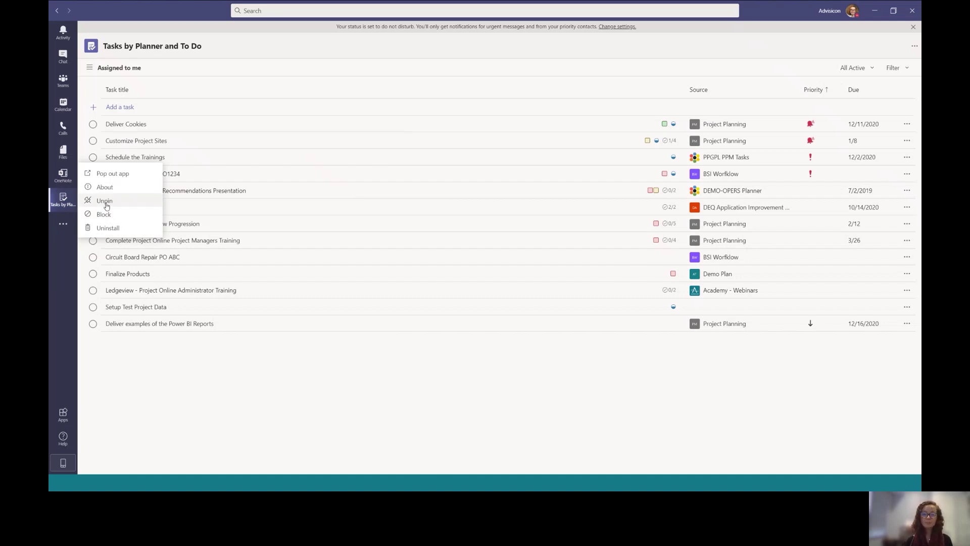
left_click(106, 175)
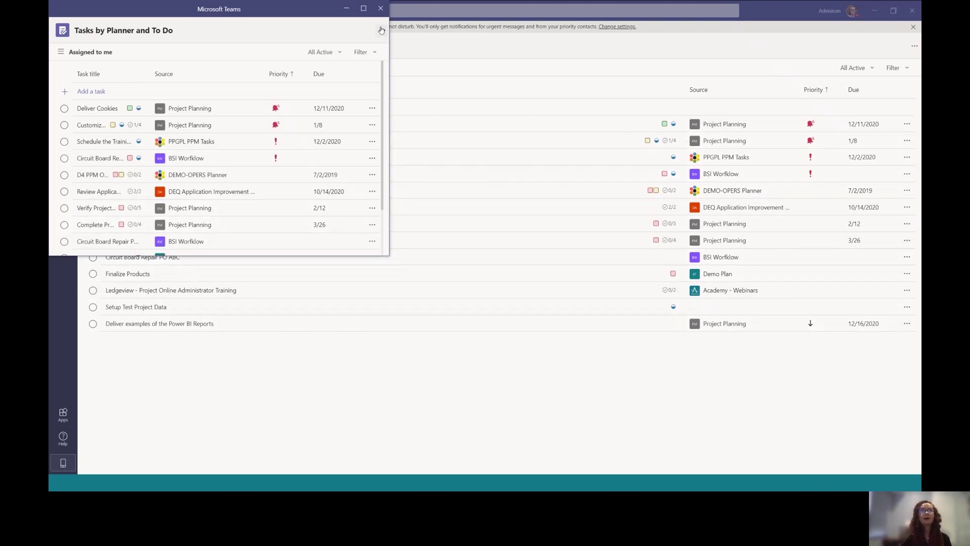
Maximize the popped-out Tasks window to show the assigned tasks full screen
left_click(364, 9)
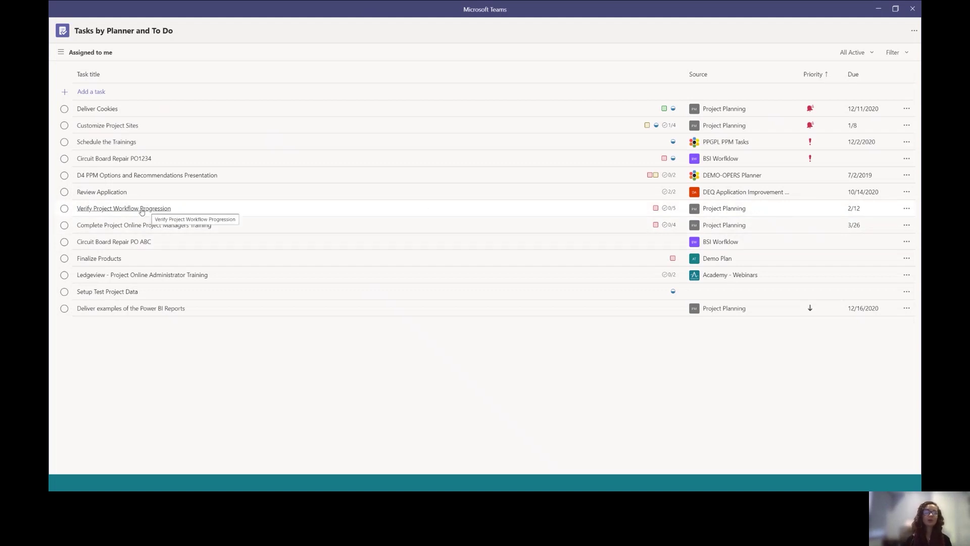
left_click(141, 210)
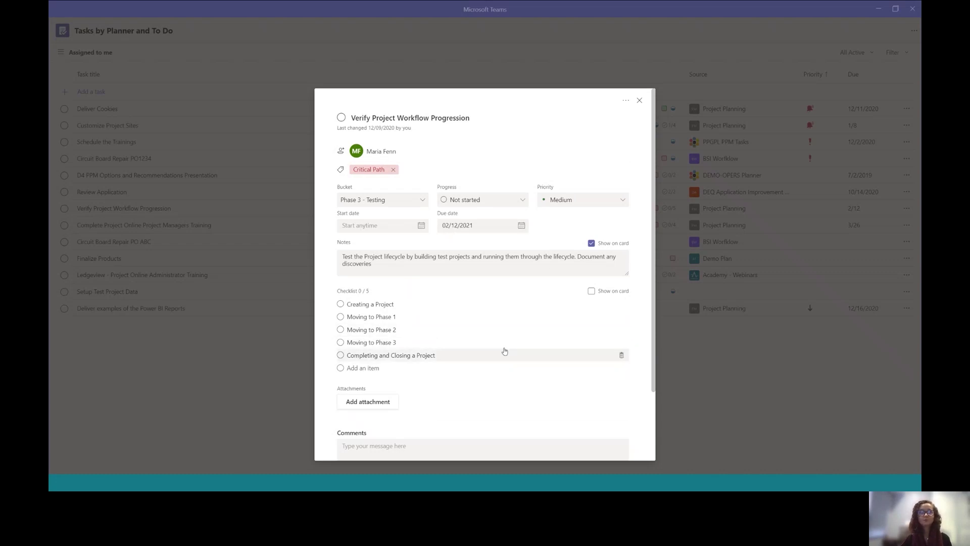
scroll(413, 377, "down", 1)
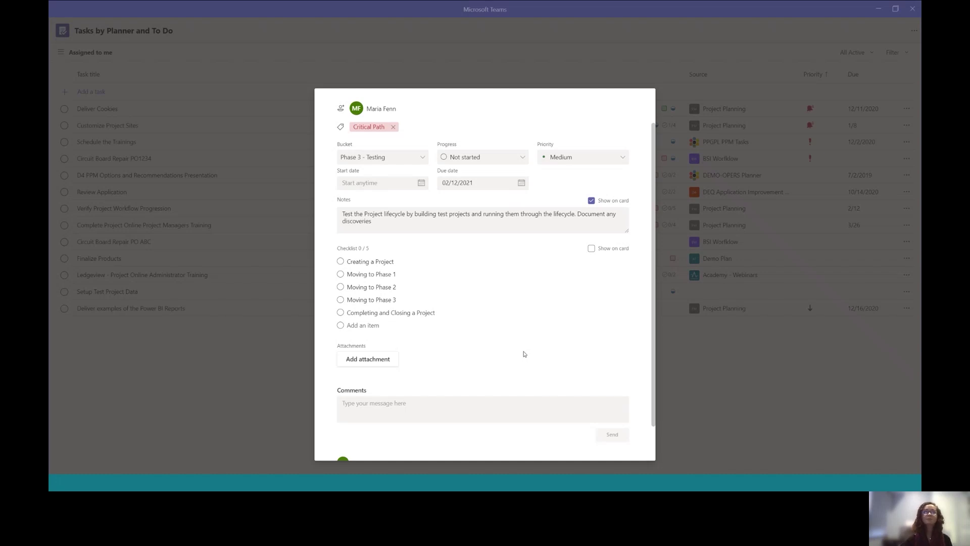
left_click(741, 376)
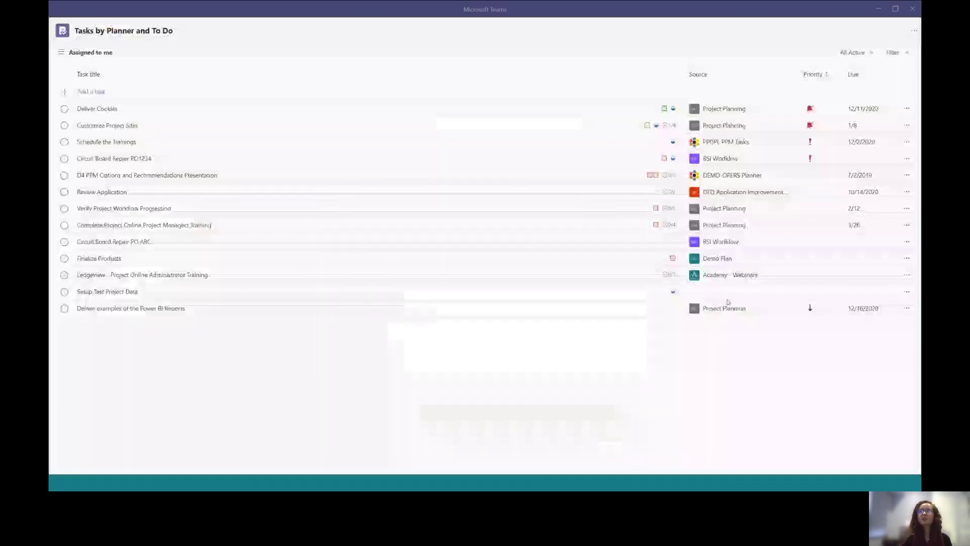
Minimize the Tasks pop-out and open the Approvals app from the added apps list
left_click(874, 13)
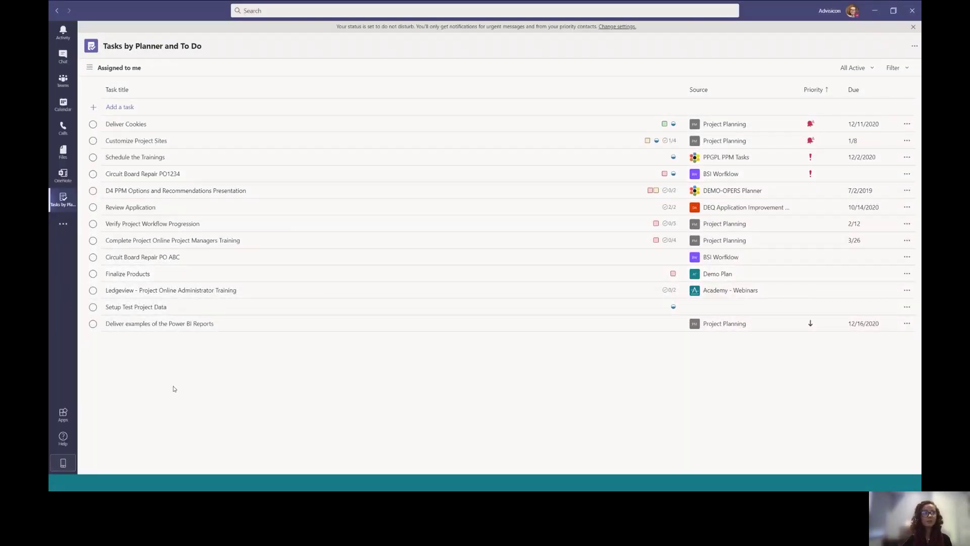
left_click(69, 235)
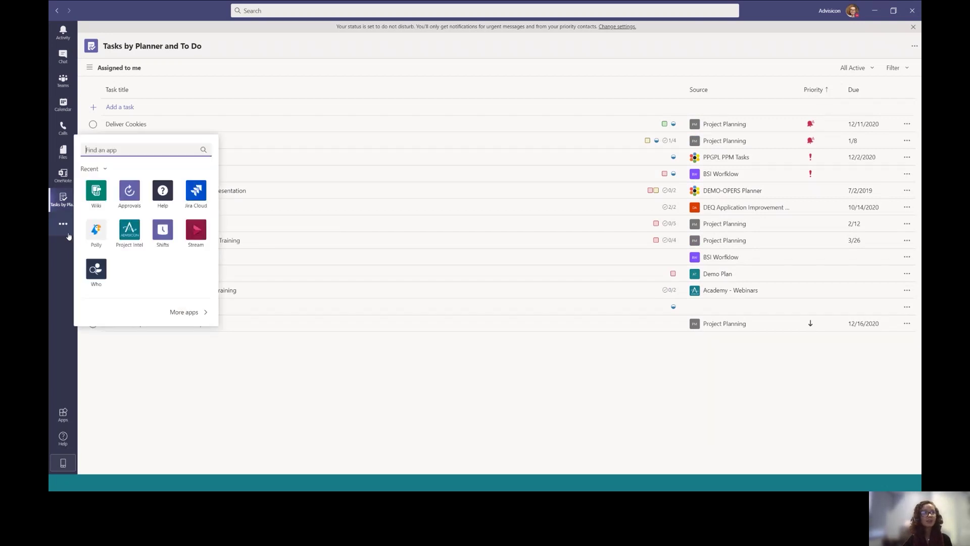
left_click(130, 204)
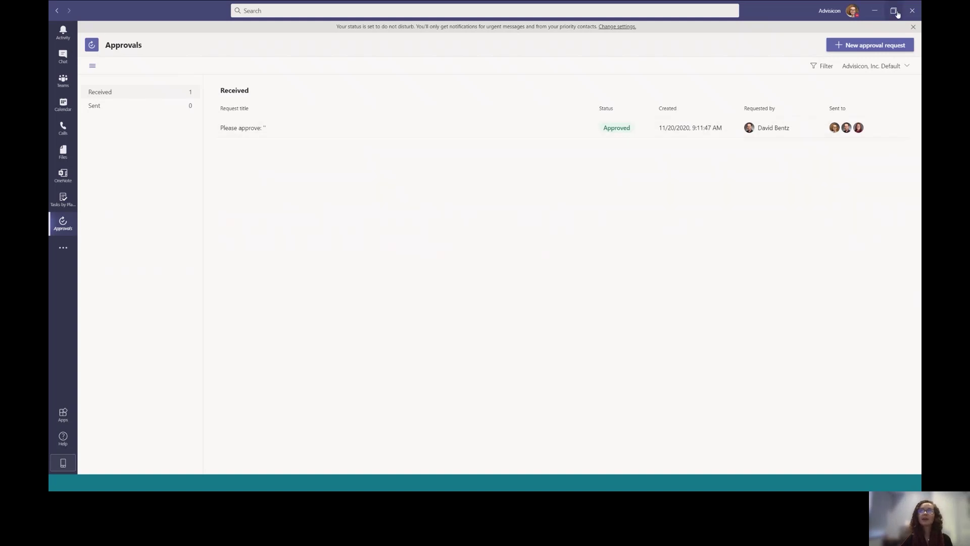
Start a new approval request named 'Please Approve' and add two colleagues as approvers
left_click(891, 48)
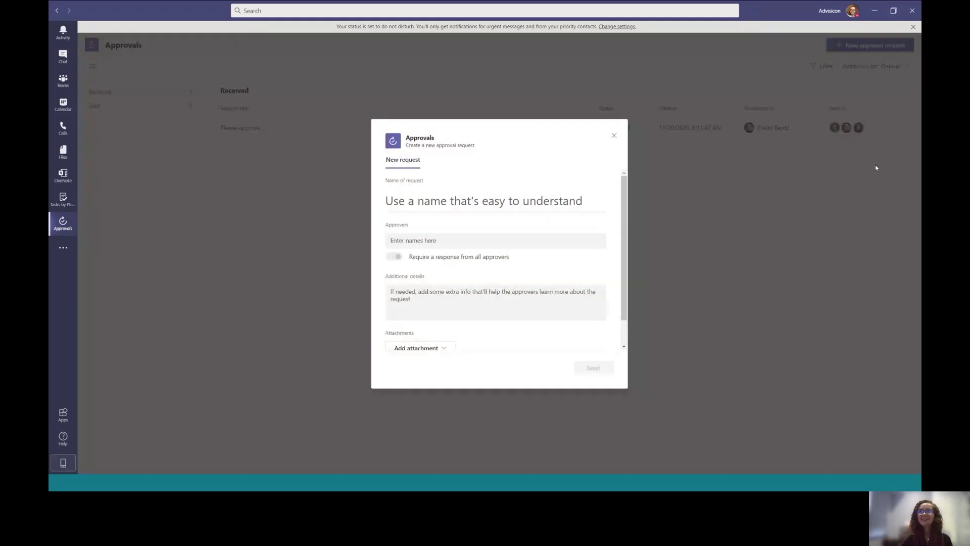
left_click(415, 201)
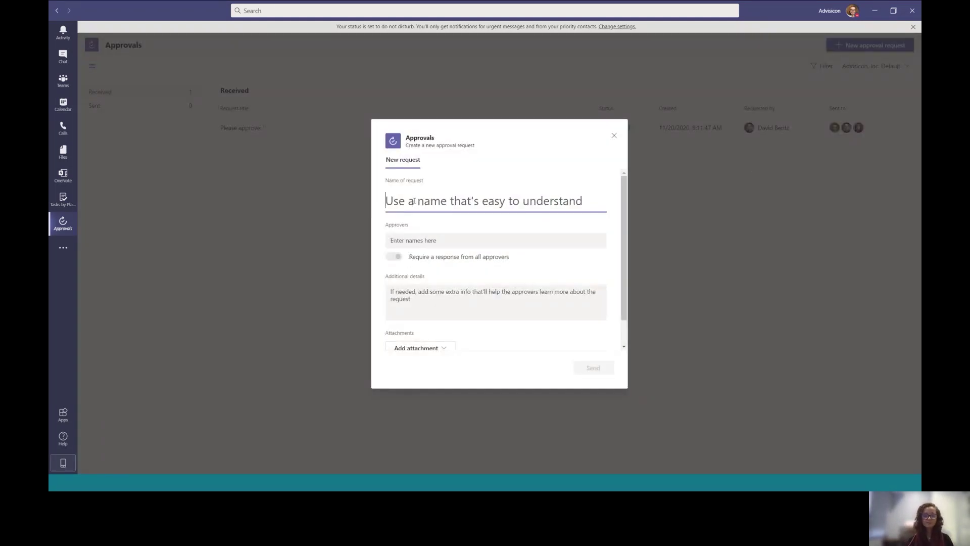
type("Please Approve")
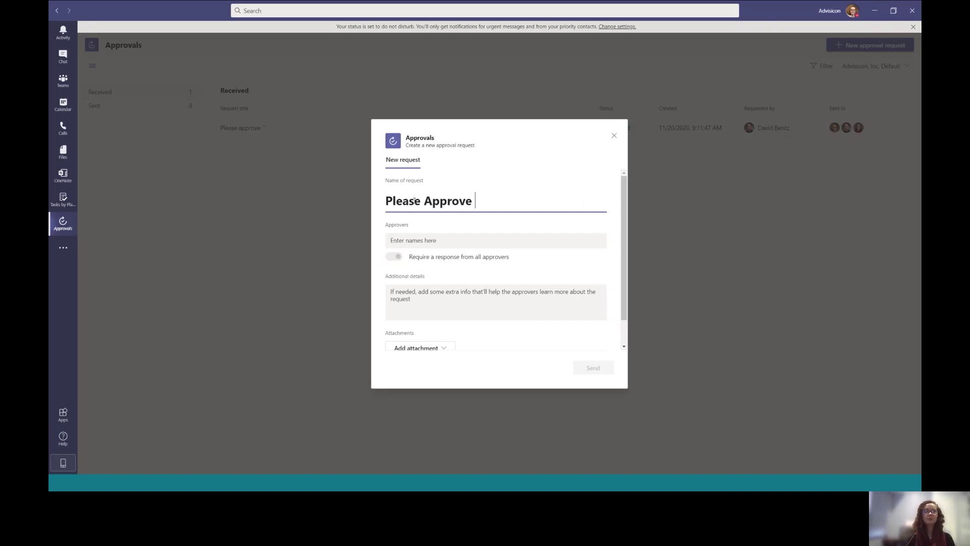
left_click(396, 242)
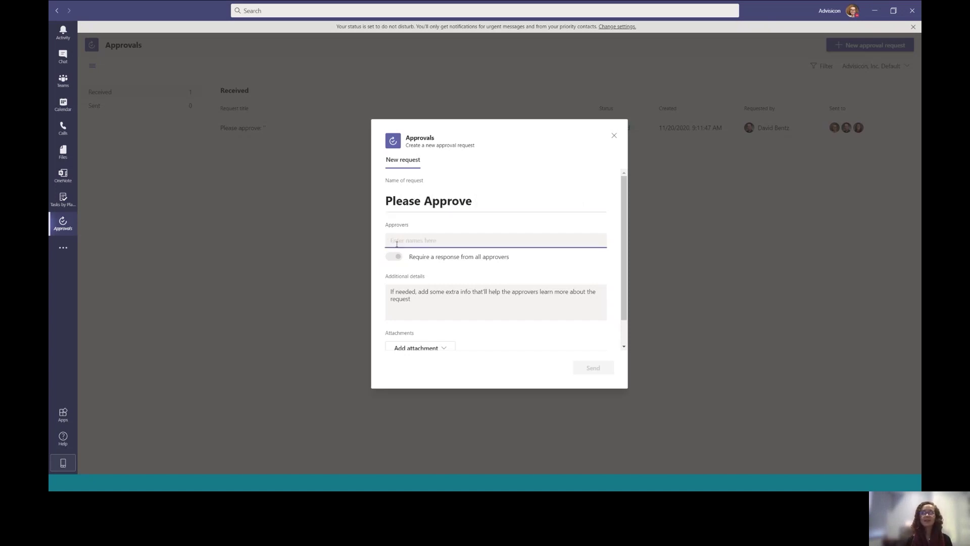
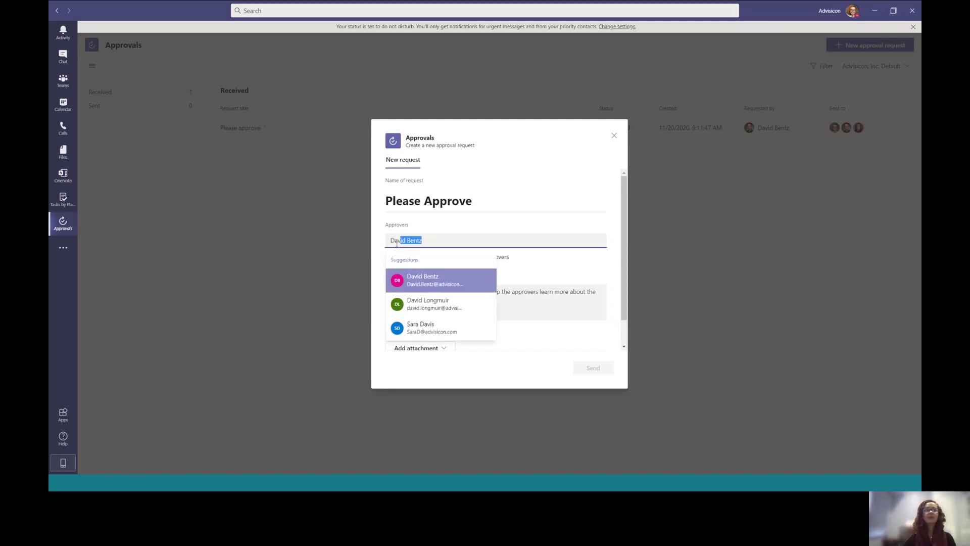
left_click(451, 285)
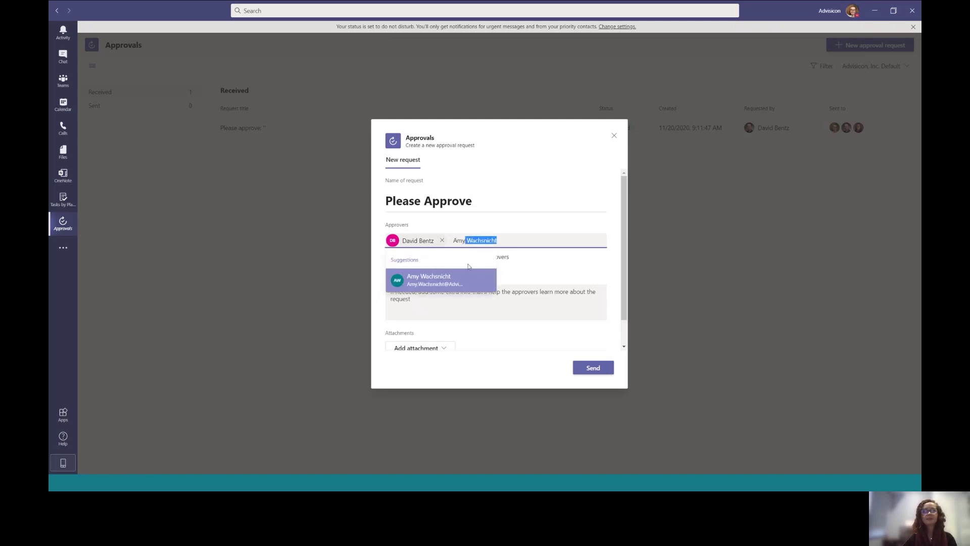
left_click(462, 281)
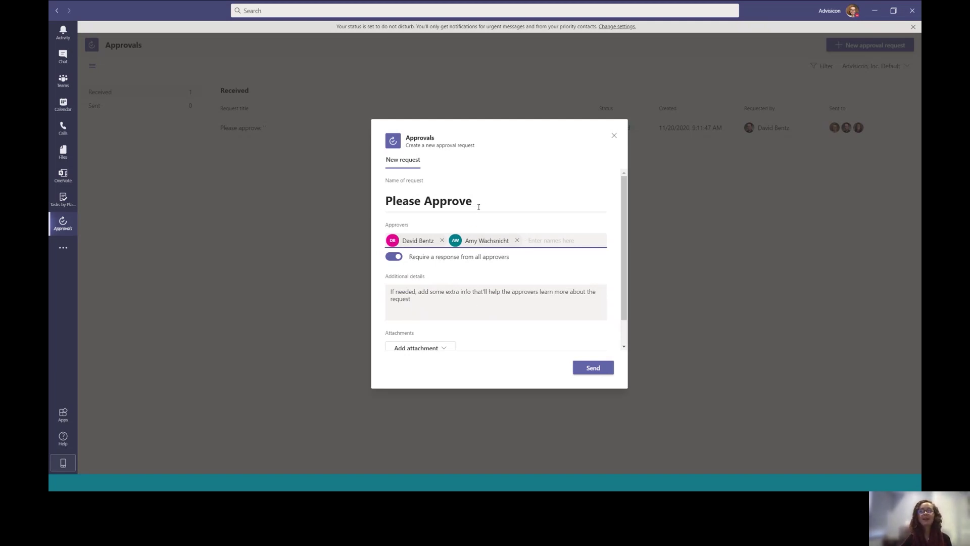
Retitle the request 'Approve Request to Add a New Channel to the Demo Team'
left_click_drag(485, 203, 378, 204)
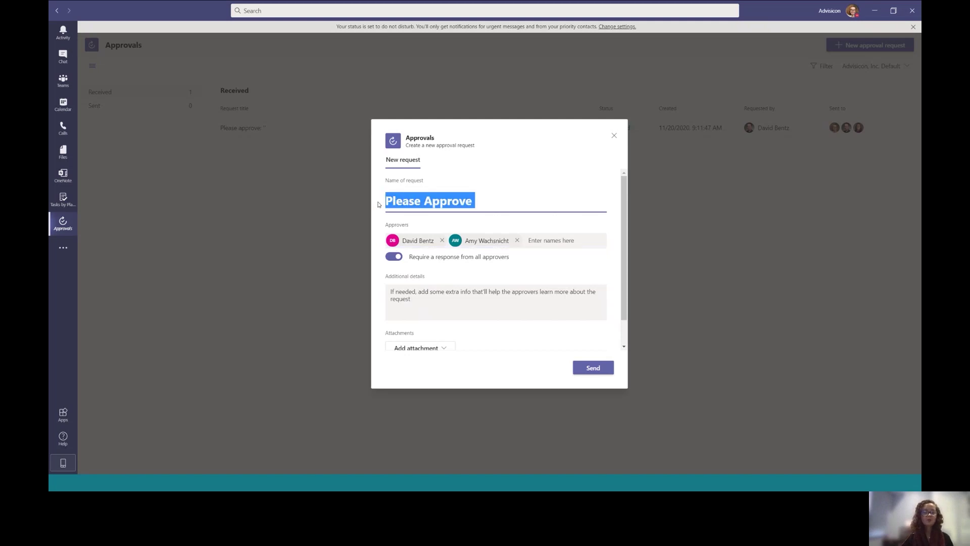
type("Approve Re")
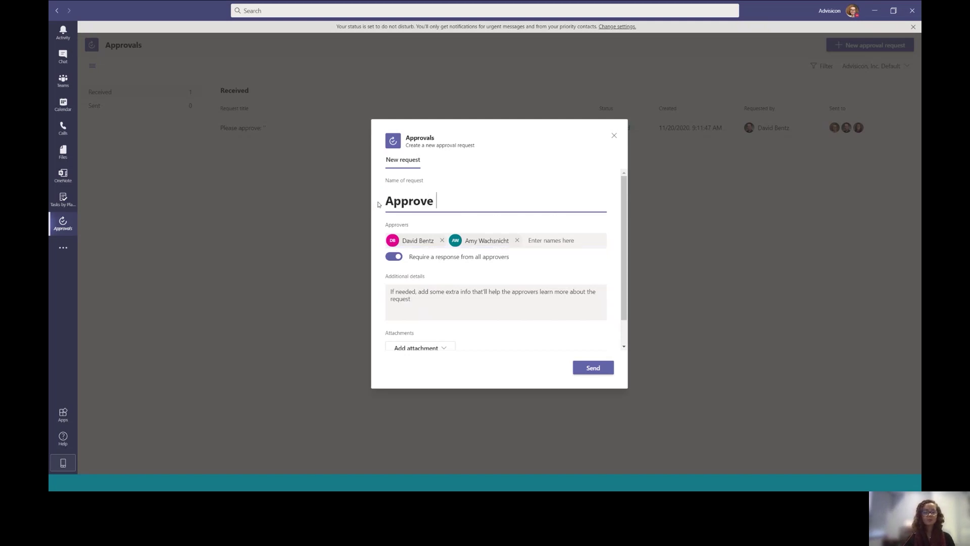
type("quest to A")
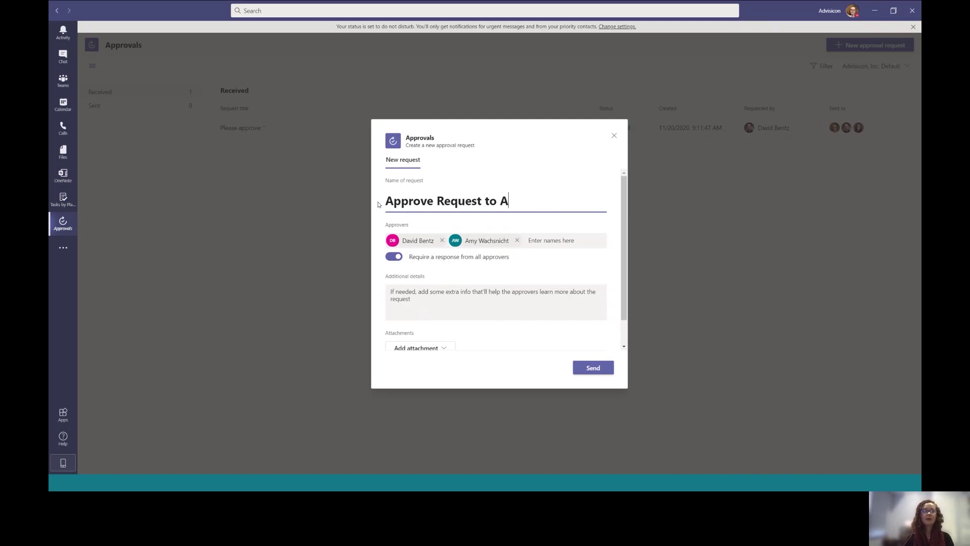
type("dd a New Chan")
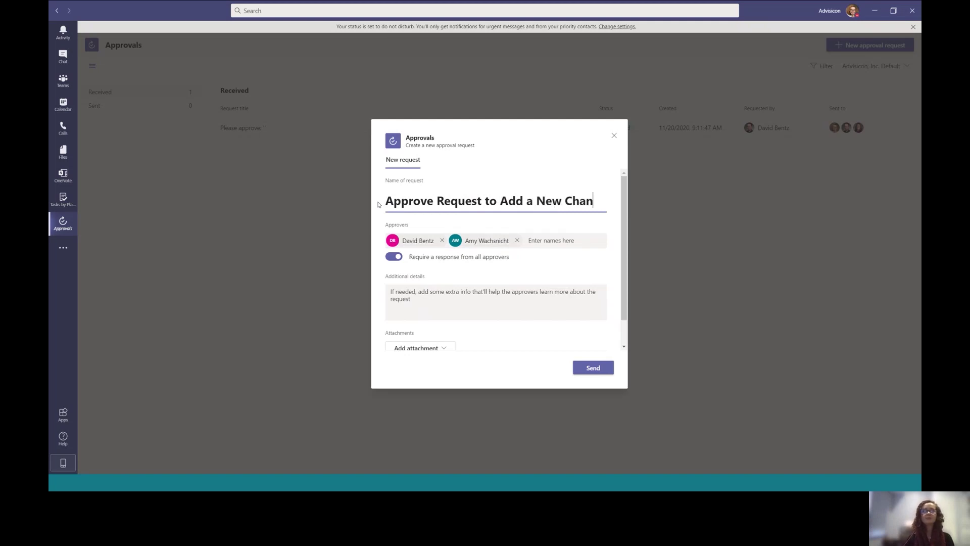
type("nel to the Dem")
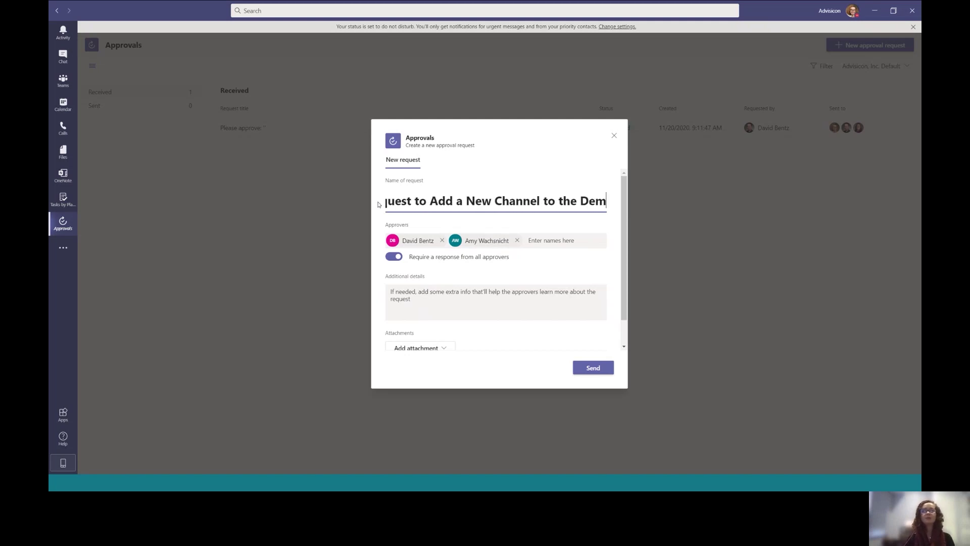
type("o Team")
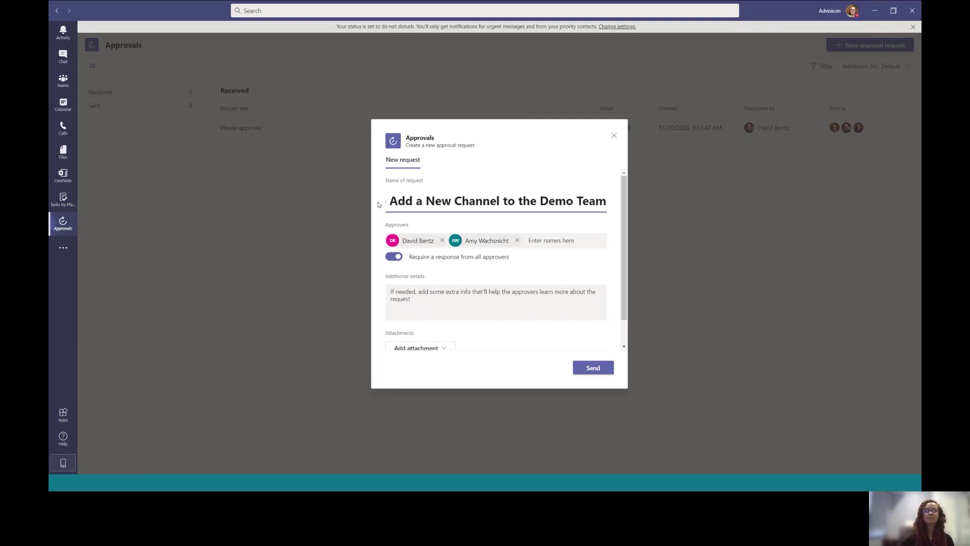
left_click(462, 297)
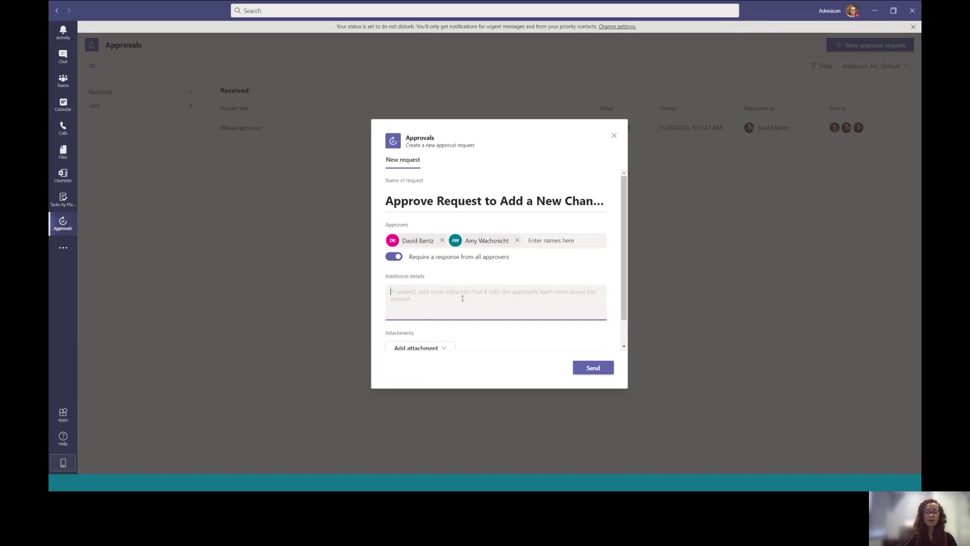
Describe the request as a training test and try Yes/No custom responses, then disable them
type("Submit")
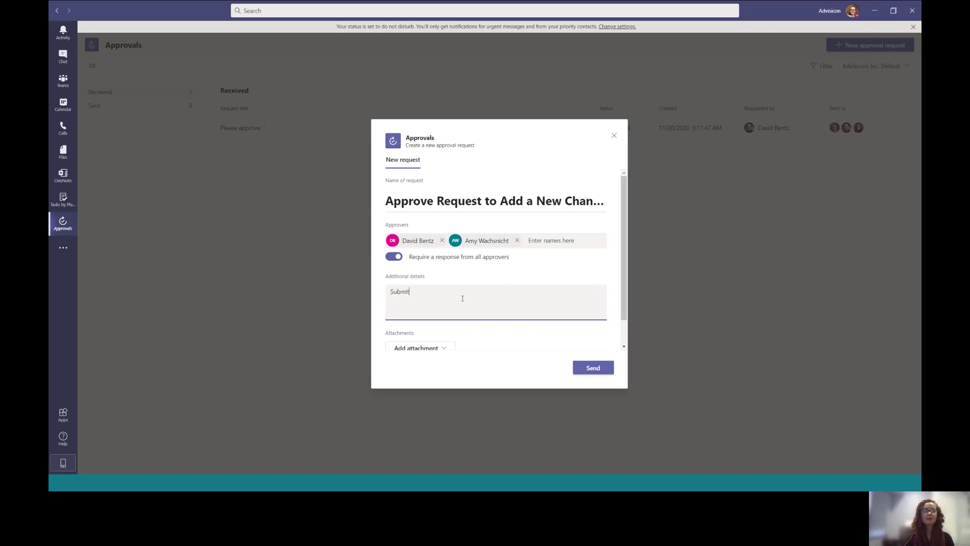
type("ting a request to ad")
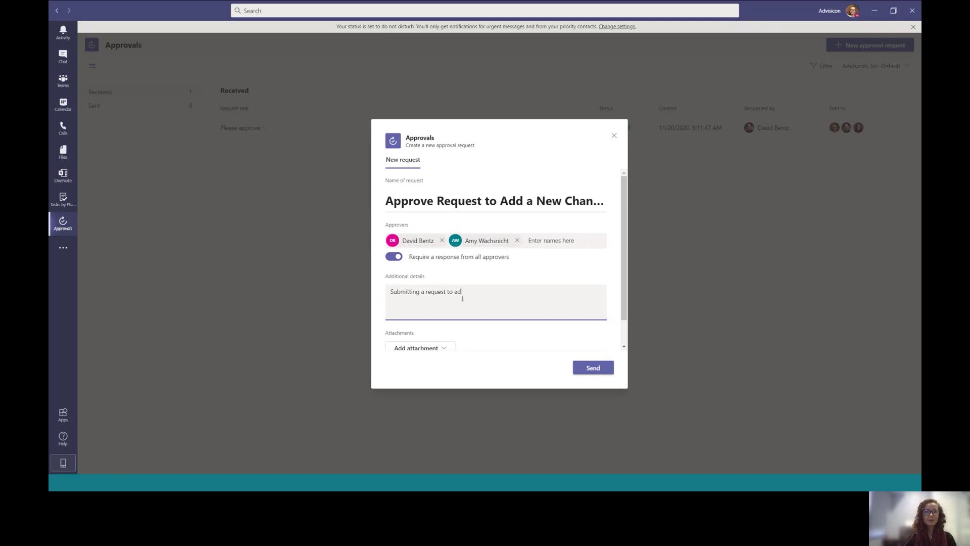
type("d a new channe")
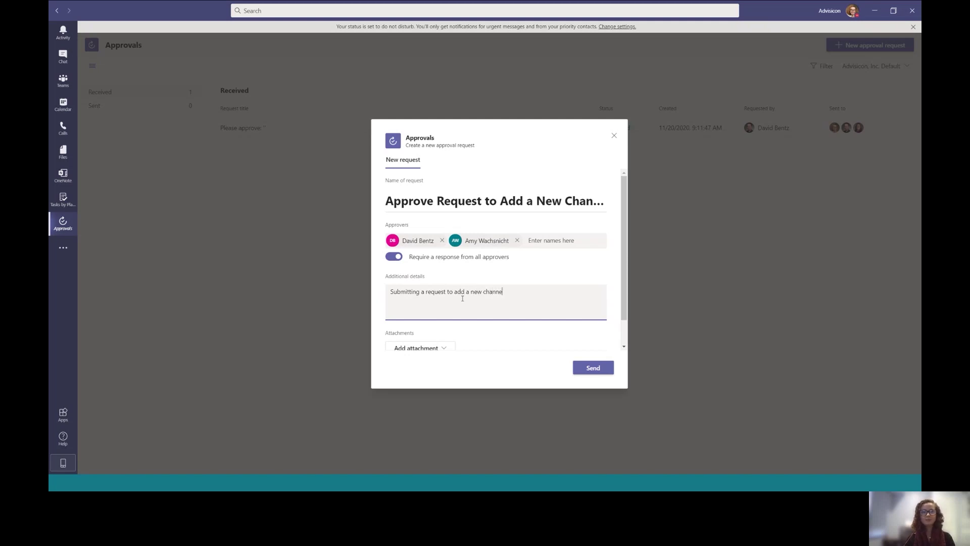
type("l to the demo Team")
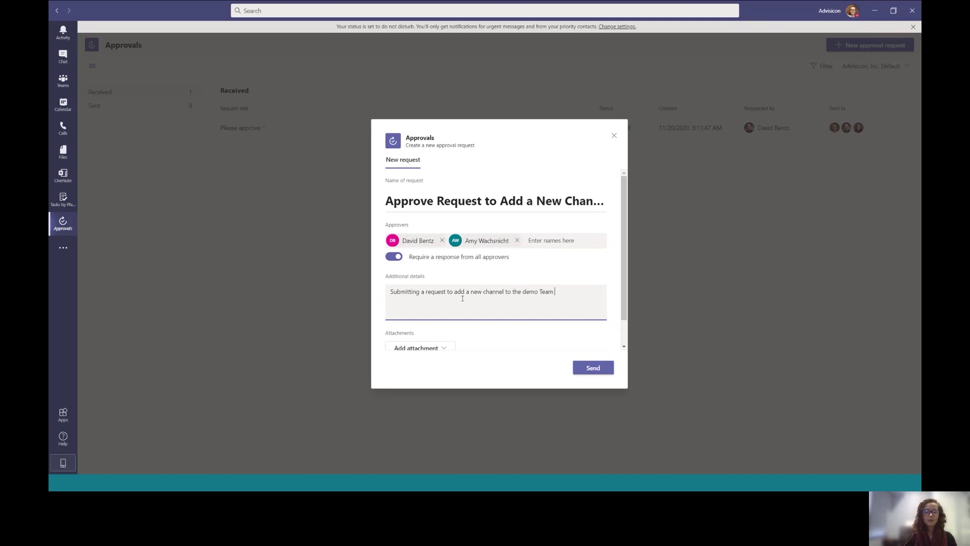
type(" as a t")
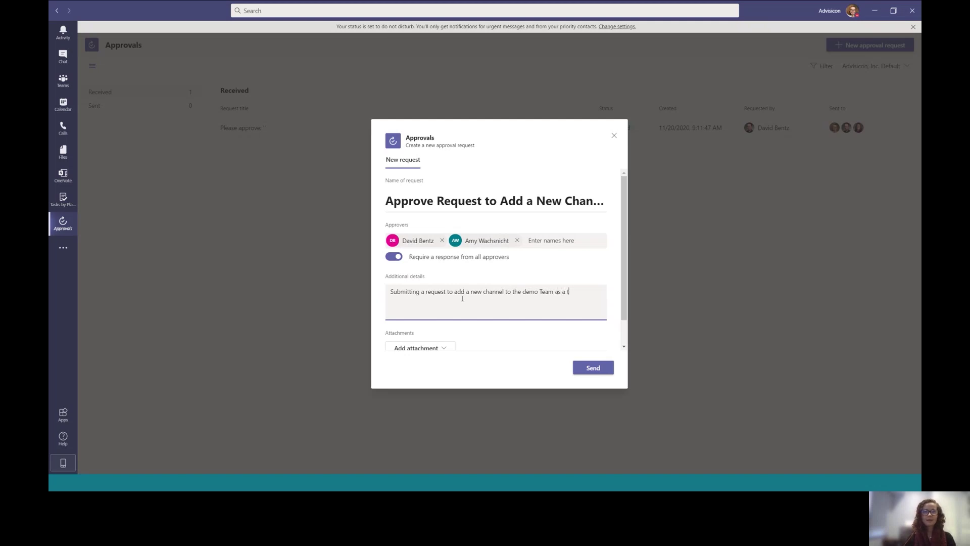
type("est for a training.")
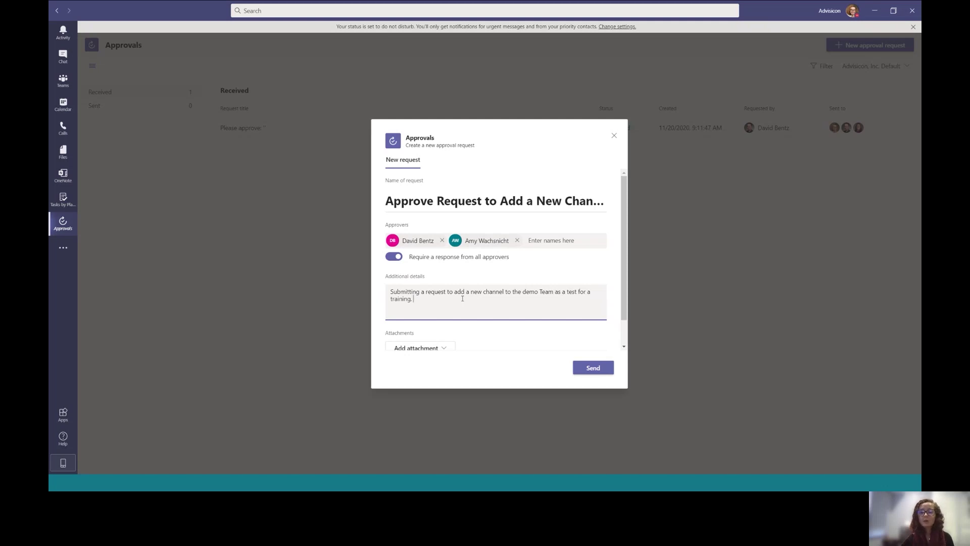
scroll(462, 298, "down", 1)
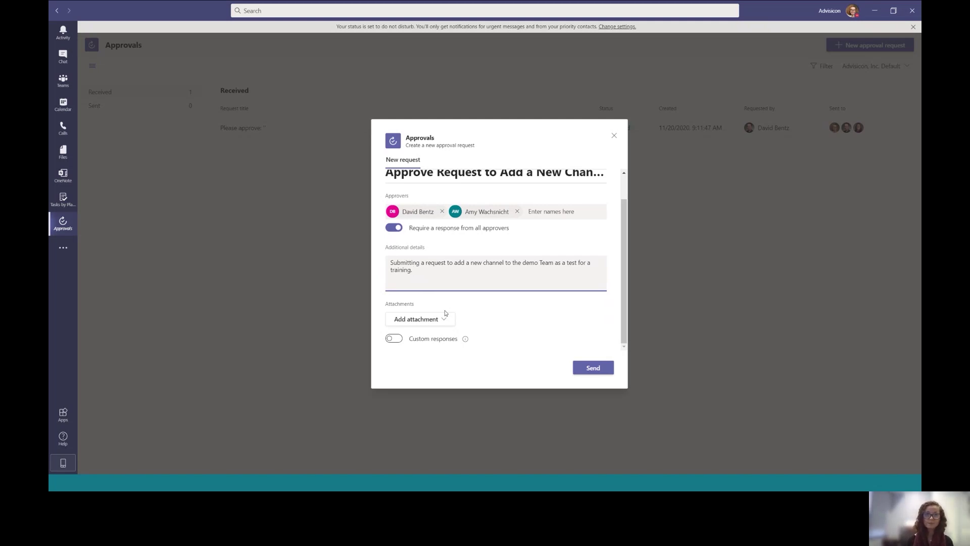
left_click(394, 338)
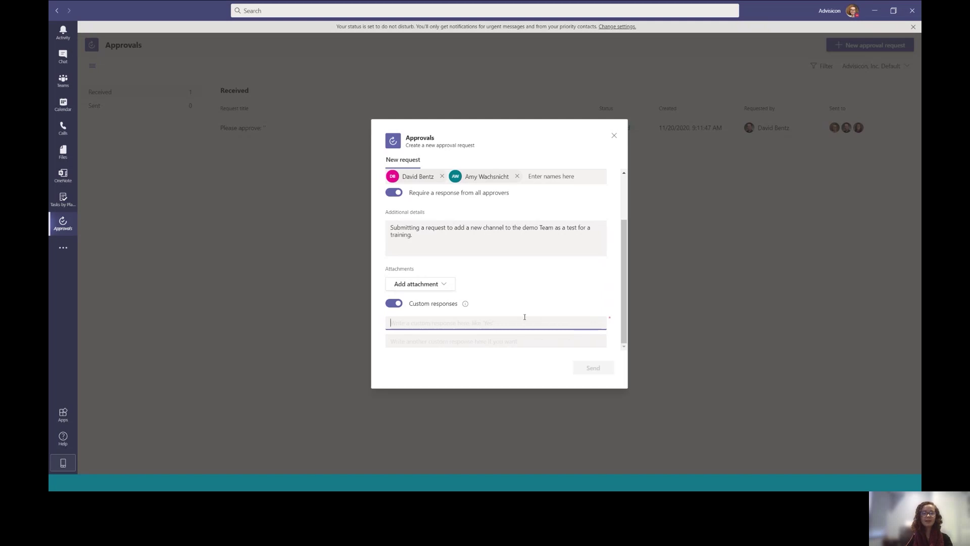
type("Yes")
left_click(527, 347)
type("No")
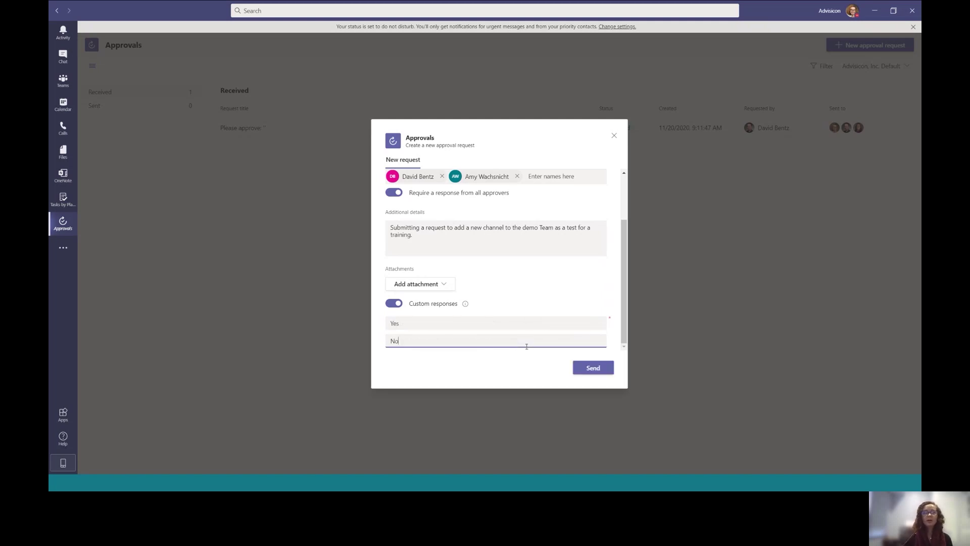
left_click(395, 303)
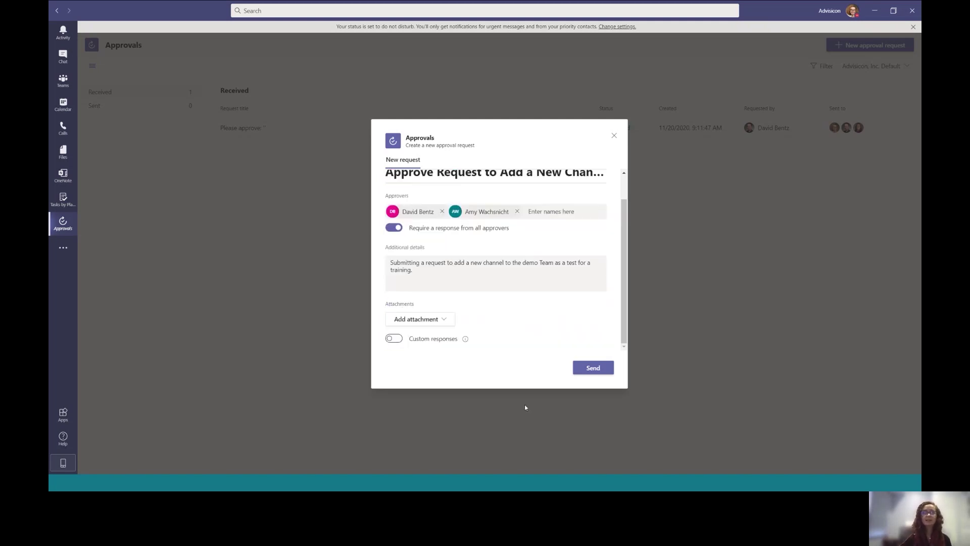
Add the line 'This is for a Microsoft Teama Course' and send the request
left_click(413, 280)
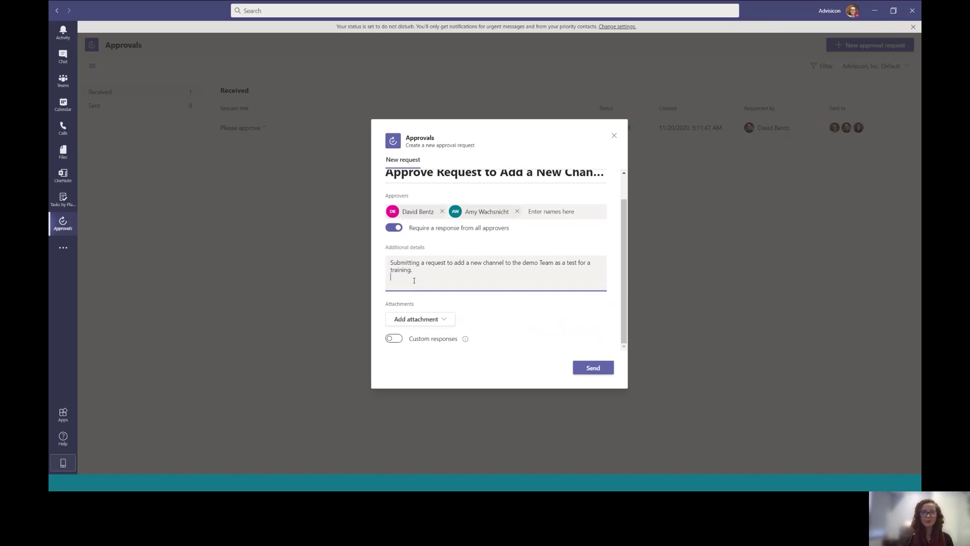
key("Return")
type("This is for a")
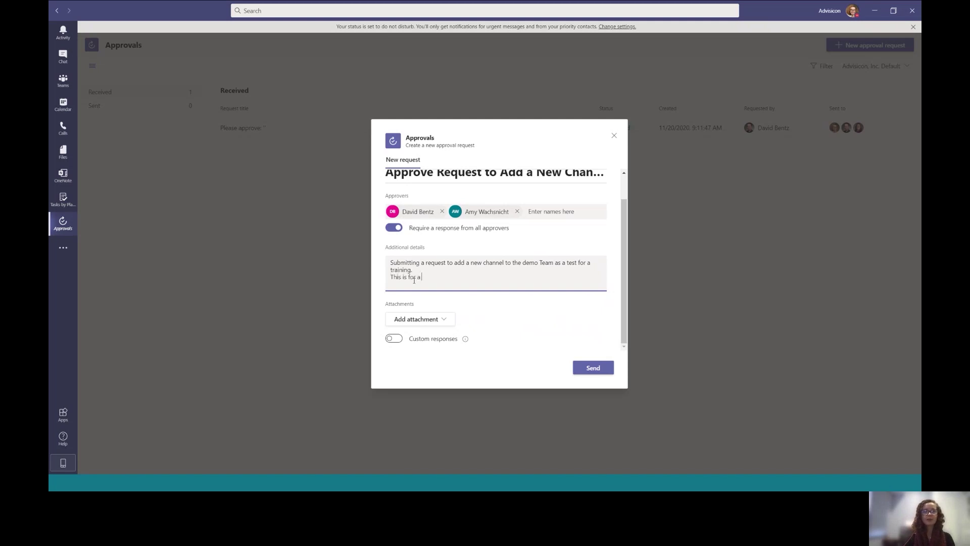
type(" Microsoft Teama Course")
left_click(587, 374)
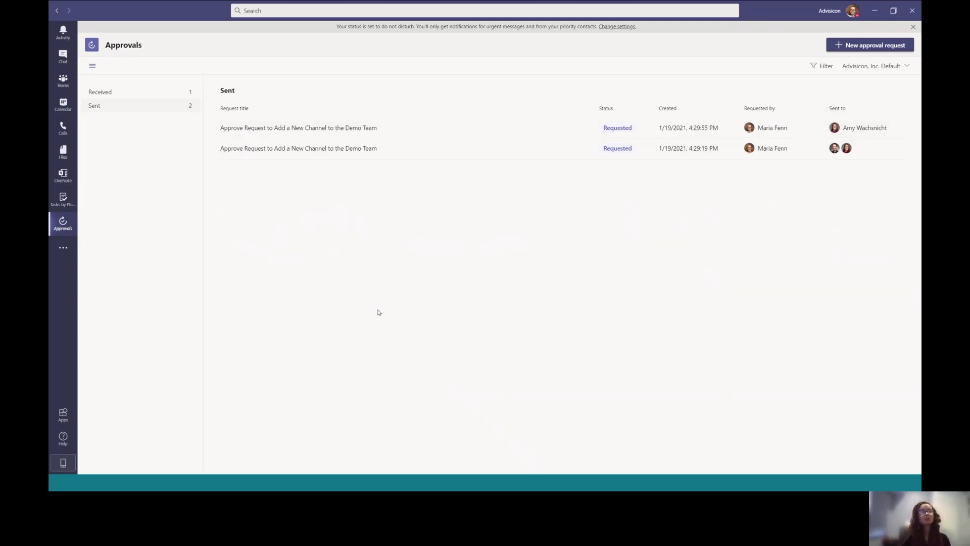
Switch Approvals to the Received list showing the approved 'Please approve' request
left_click(112, 96)
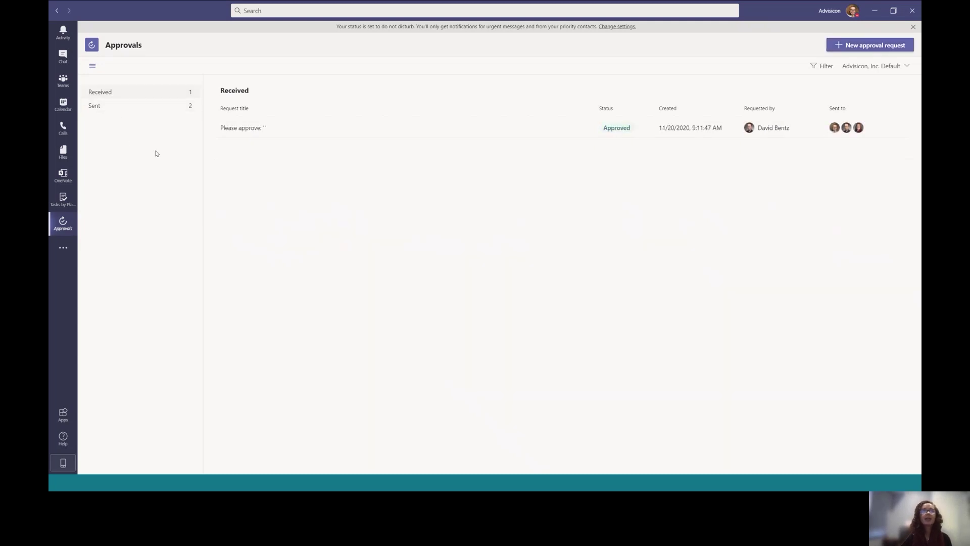
left_click(236, 130)
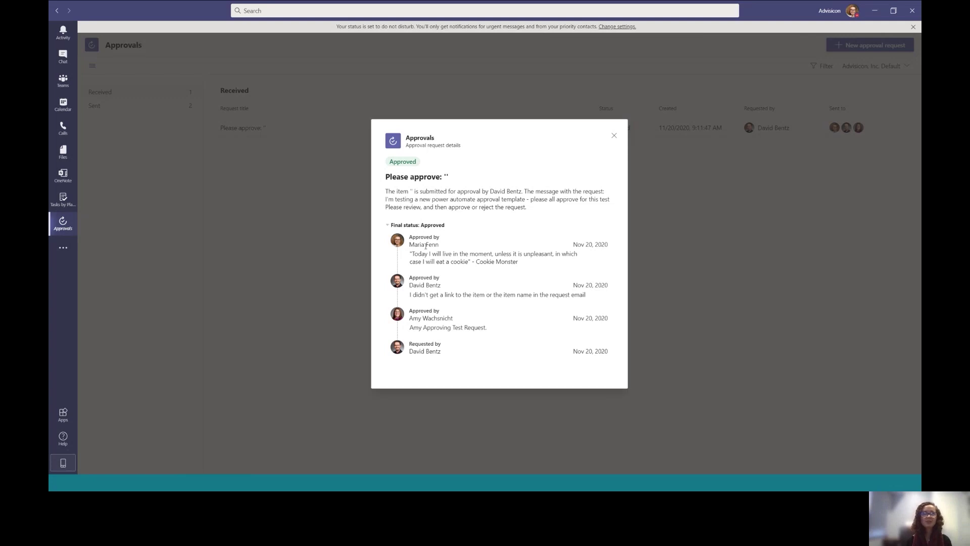
left_click(692, 183)
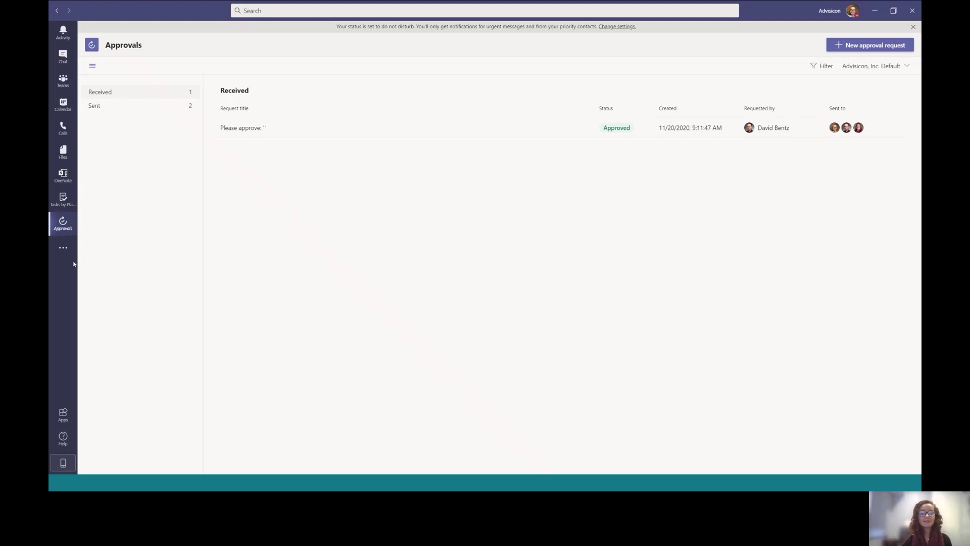
Return to the Project Management Teams Demo team's General channel through the Teams view
left_click(63, 81)
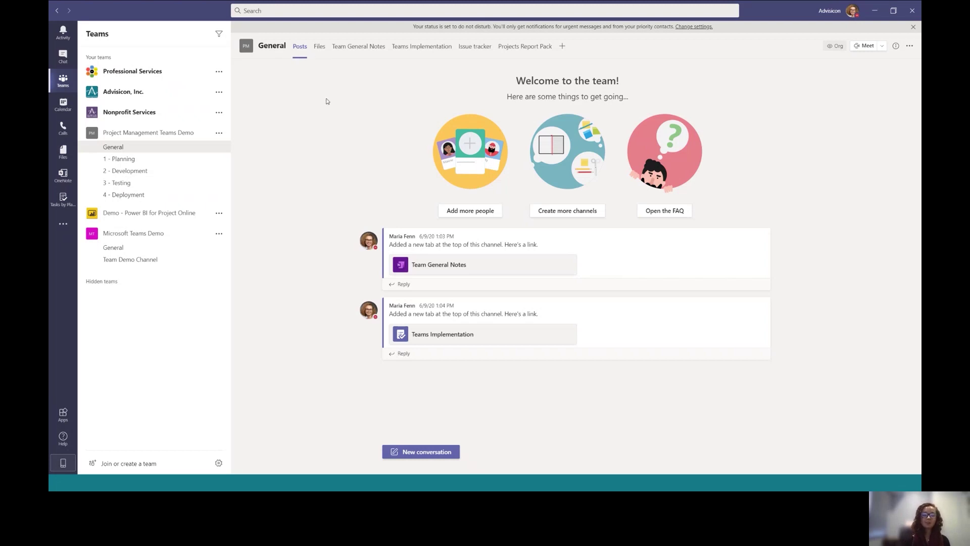
Visit the 4 - Deployment channel, then open General's Team General Notes tab
left_click(137, 196)
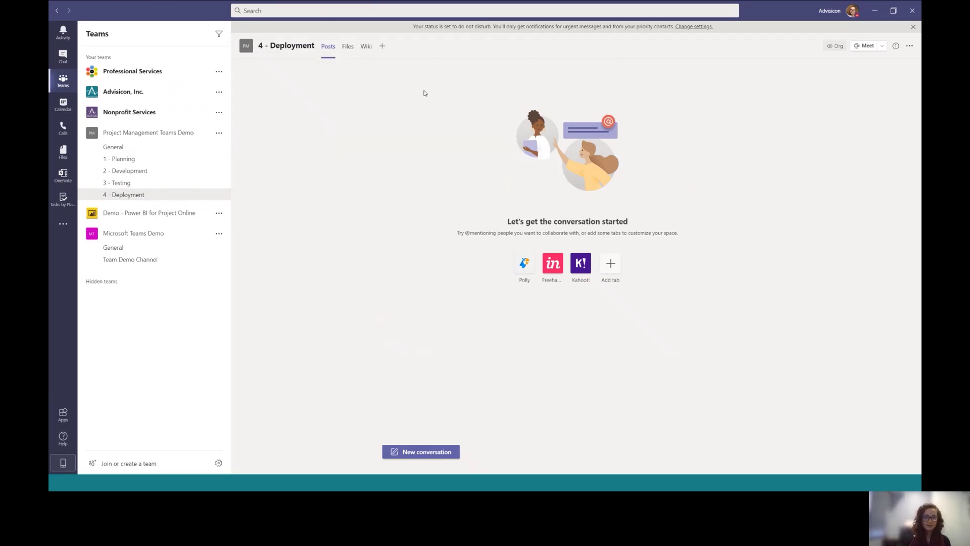
left_click(165, 150)
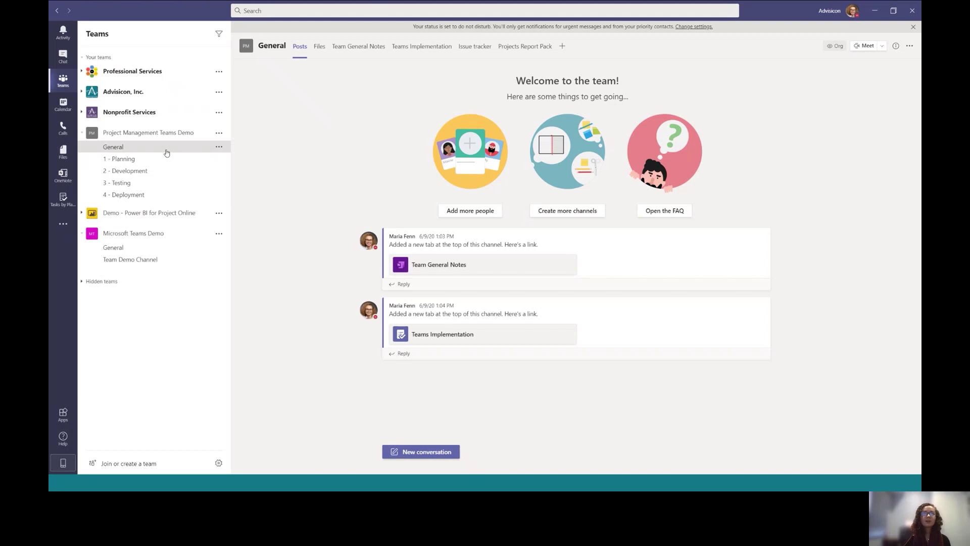
left_click(358, 50)
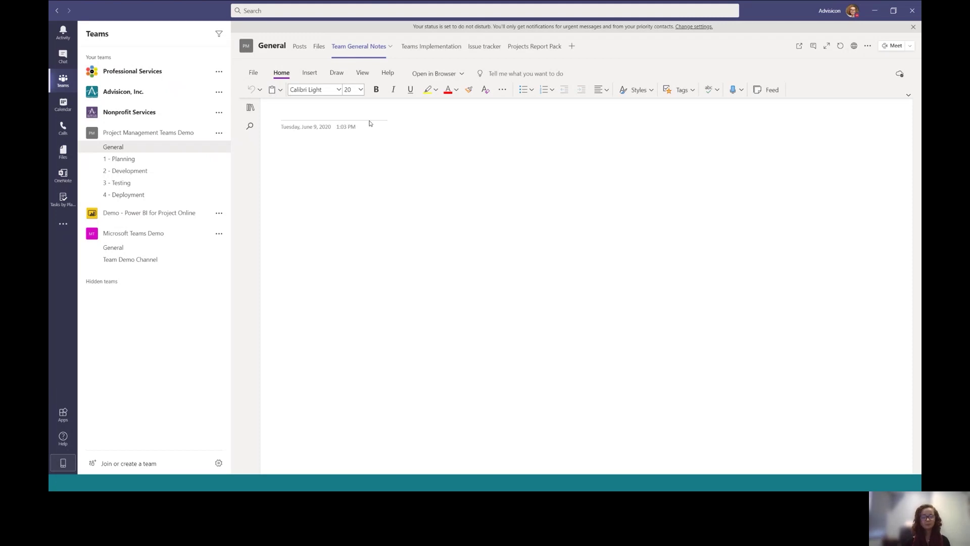
Open the General channel's Teams Implementation Planner board with its To do bucket
left_click(444, 51)
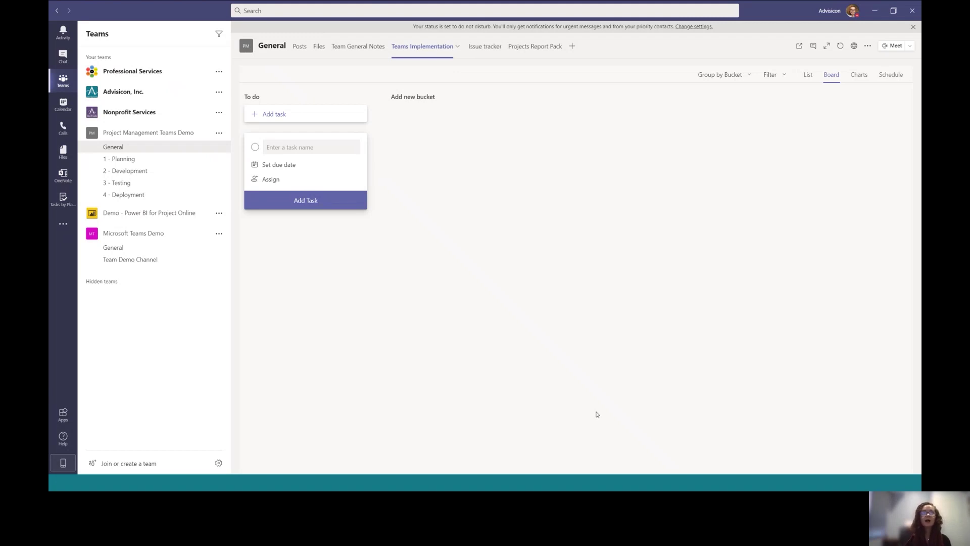
Add a new bucket named Backlog to the Planner board
left_click(428, 98)
type("B")
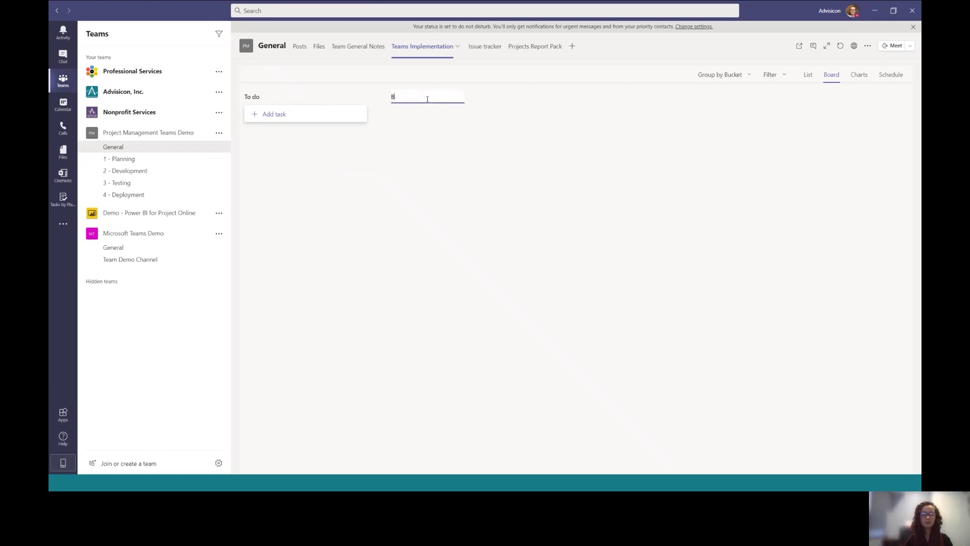
type("acklog")
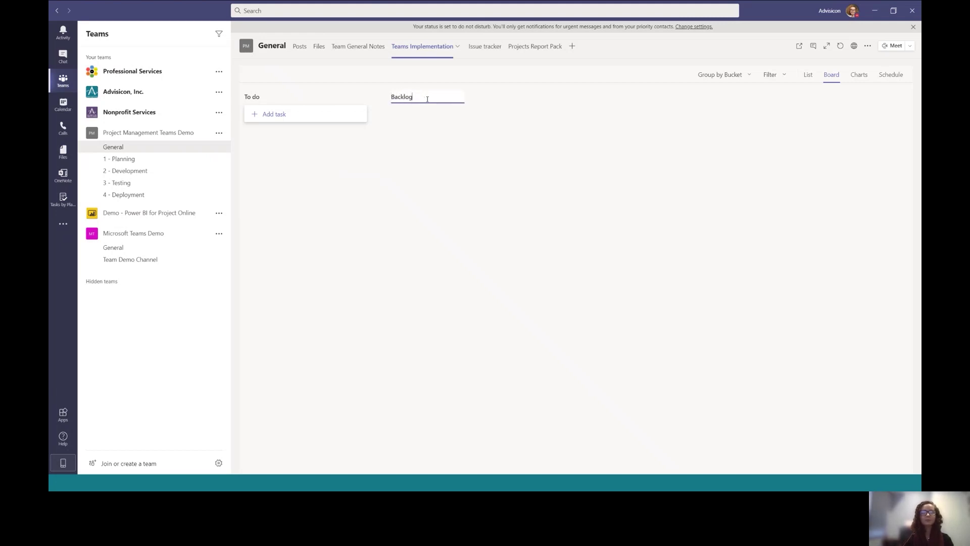
key("Return")
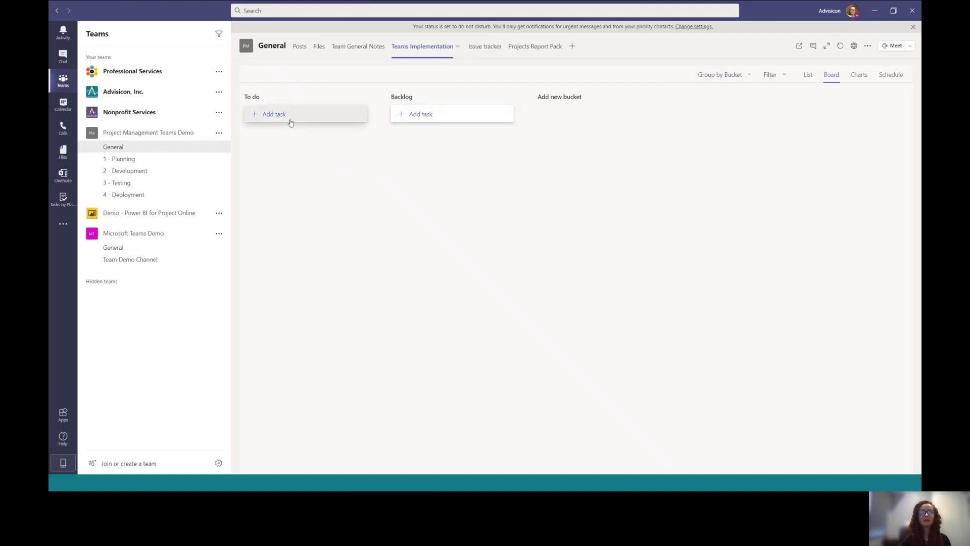
Add the tasks Bake Cookies, Make Gluten Free Cheesecake and Make Ice Cream under To do
left_click(291, 123)
type("Bake ")
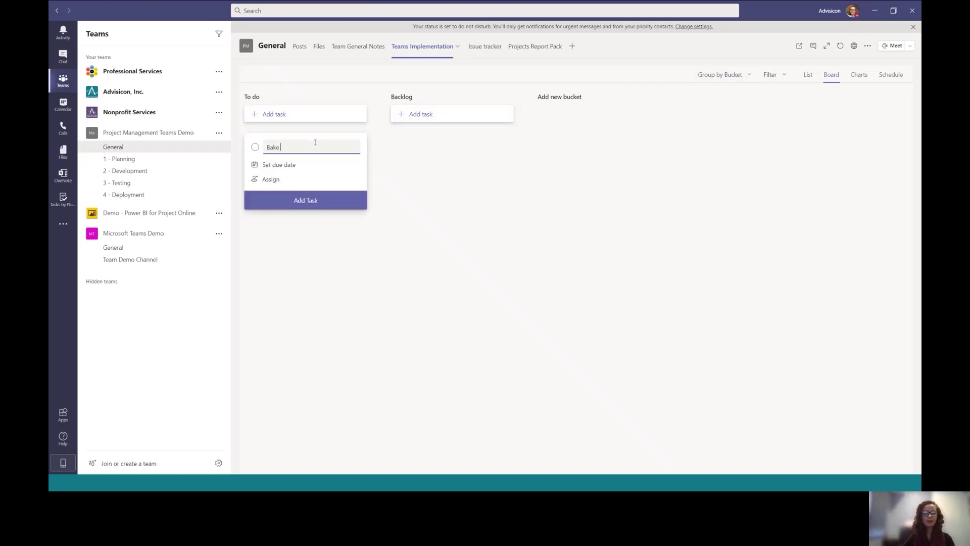
type("Cookies")
key("Return")
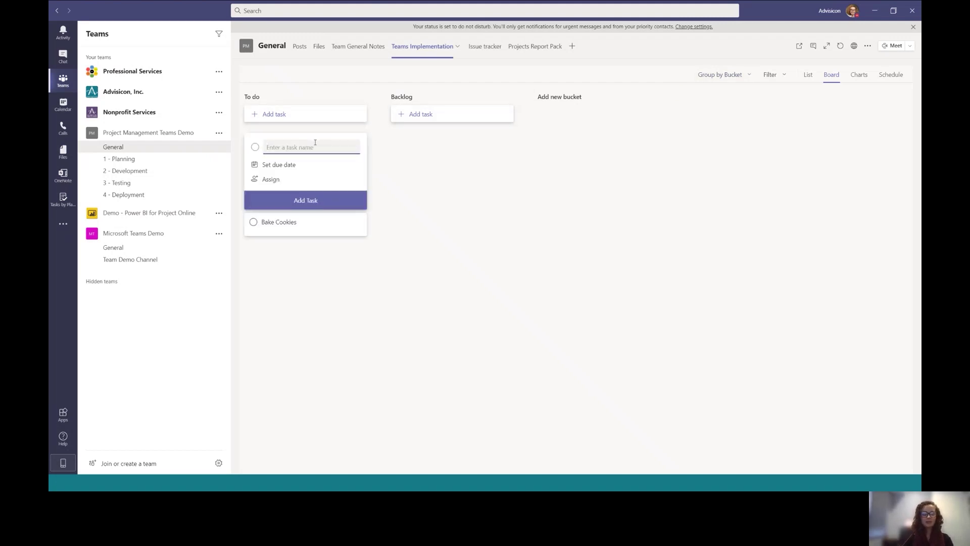
type("Make Gluten Free Che")
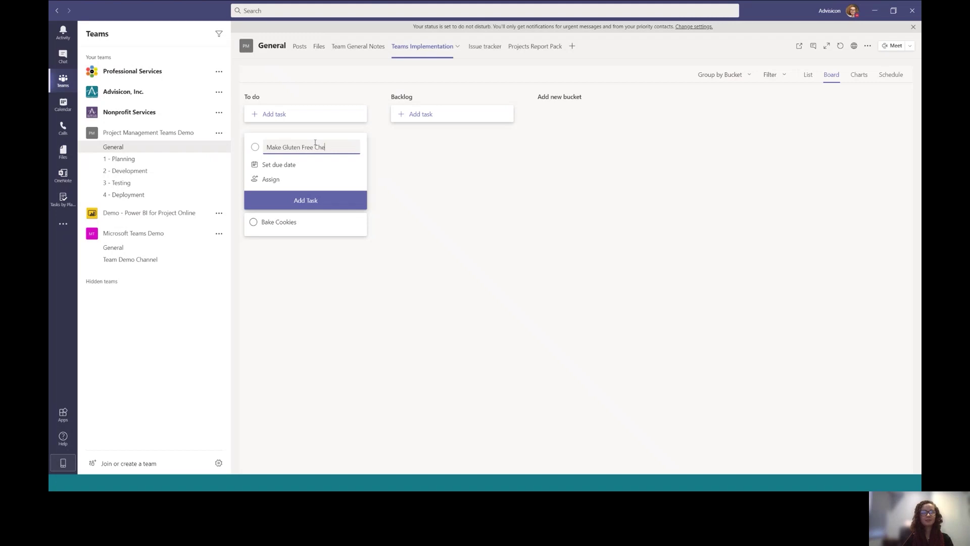
type("esecake")
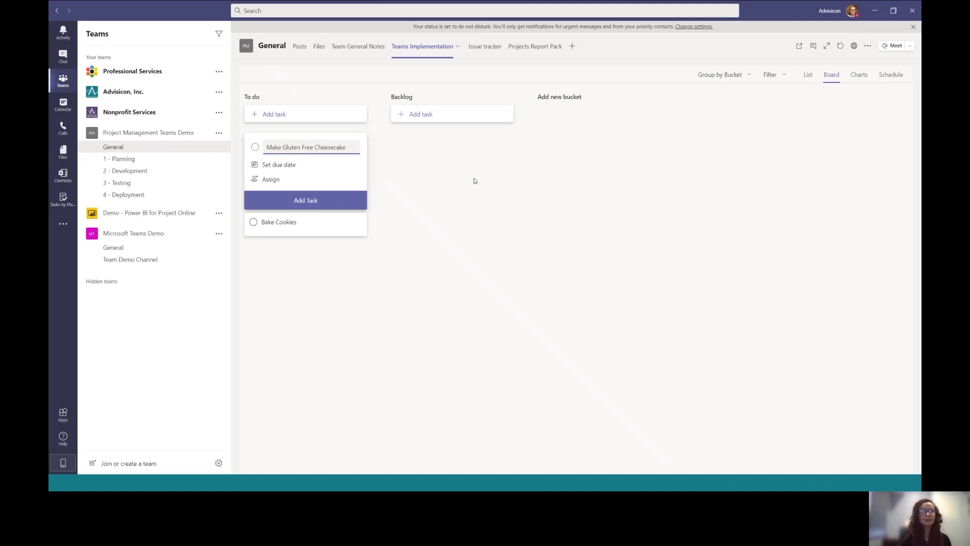
key("Return")
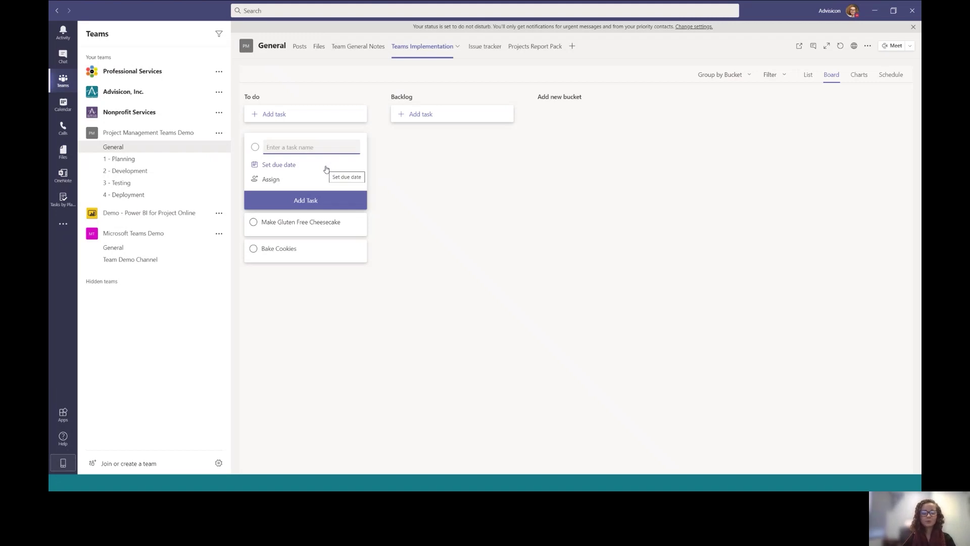
type("Make Ice Cream")
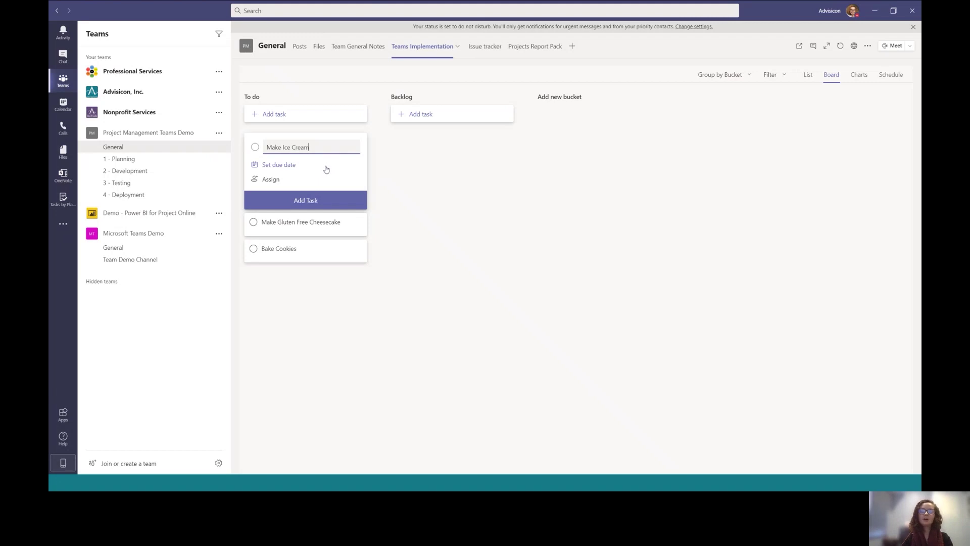
key("Return")
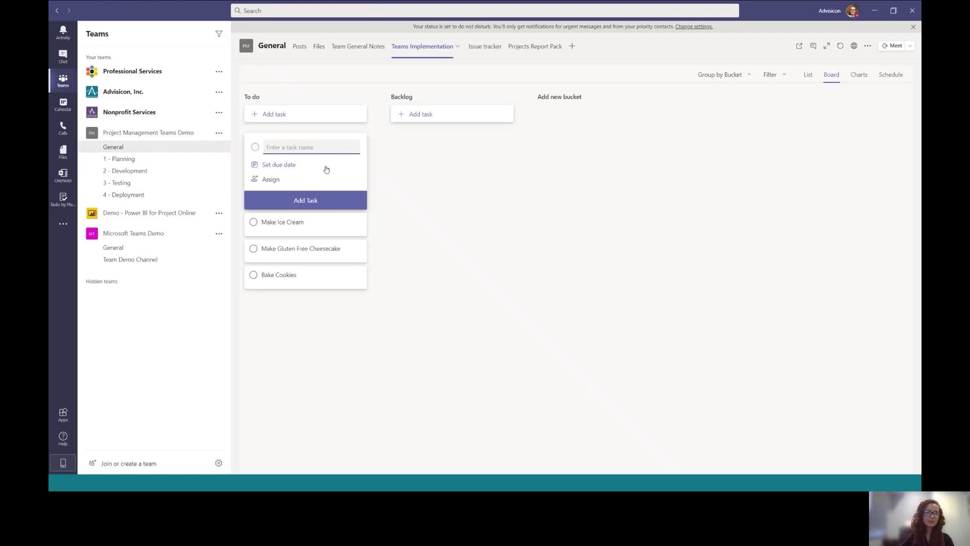
Tag the Make Ice Cream task with the Pink label
left_click(324, 231)
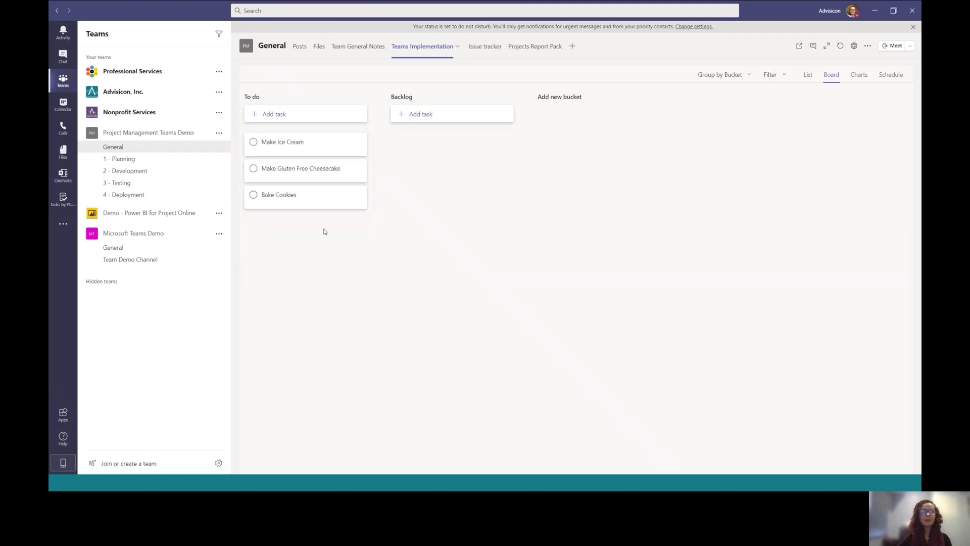
left_click(332, 154)
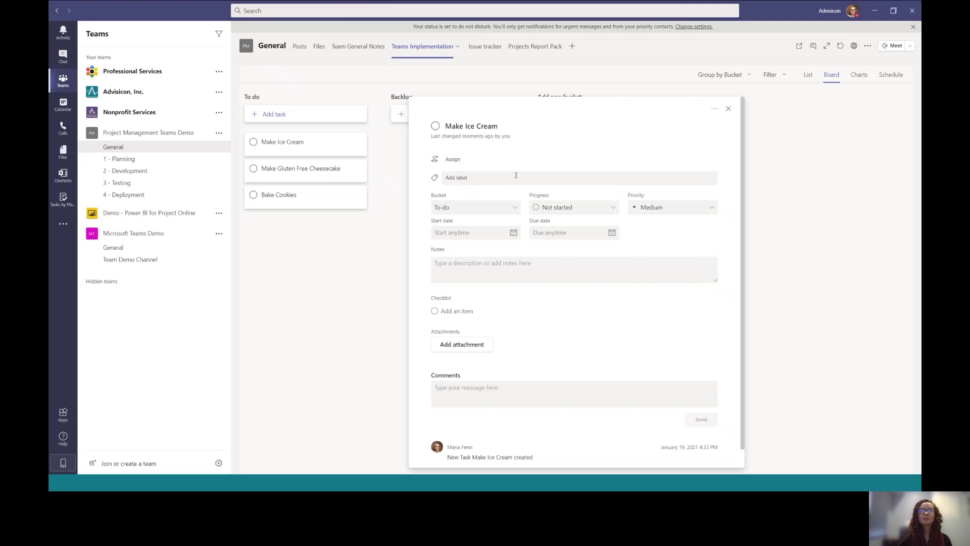
left_click(475, 177)
left_click(468, 196)
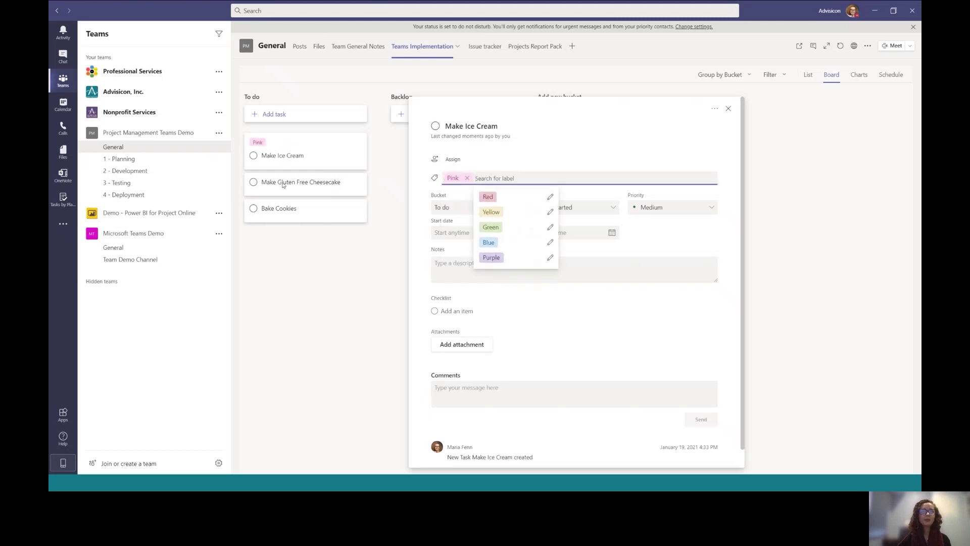
Give Make Gluten Free Cheesecake the Red label and rename that label to Critical
left_click(311, 197)
left_click(308, 187)
left_click(457, 178)
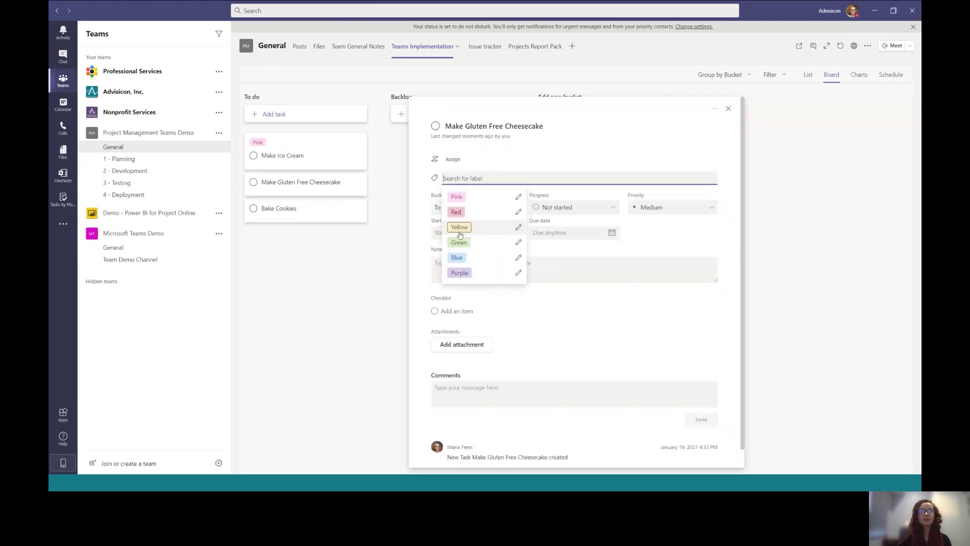
left_click(458, 212)
left_click(459, 178)
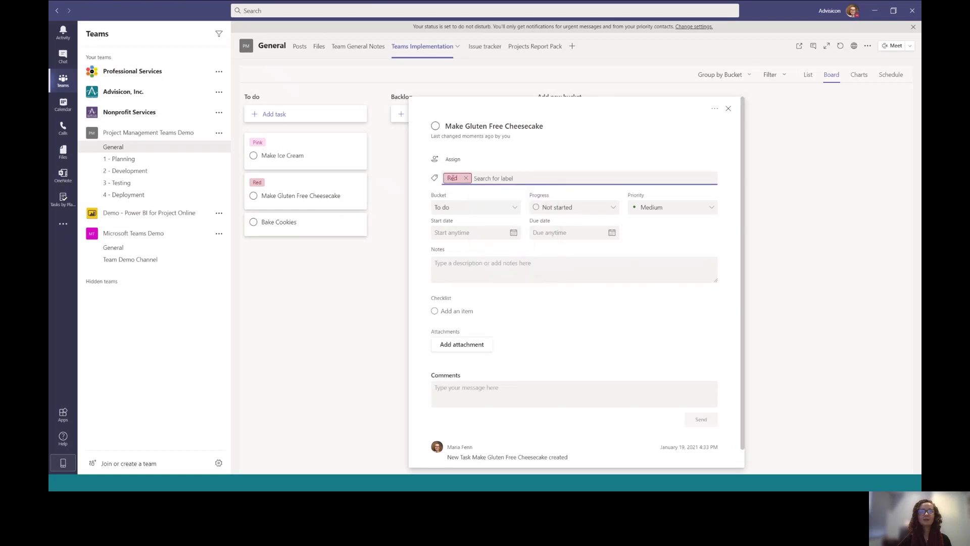
key("BackSpace")
key("BackSpace")
key("BackSpace")
type("C")
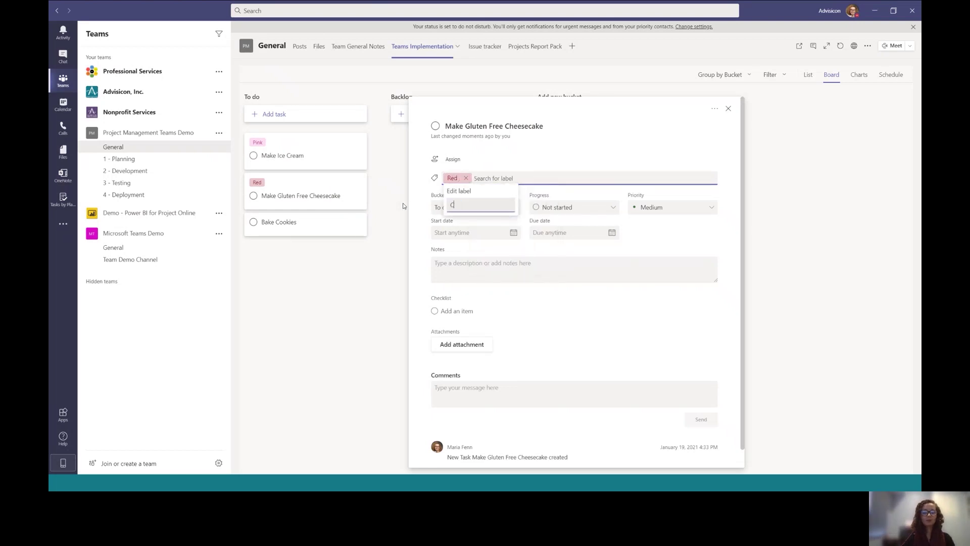
type("ritical")
key("Return")
left_click(396, 285)
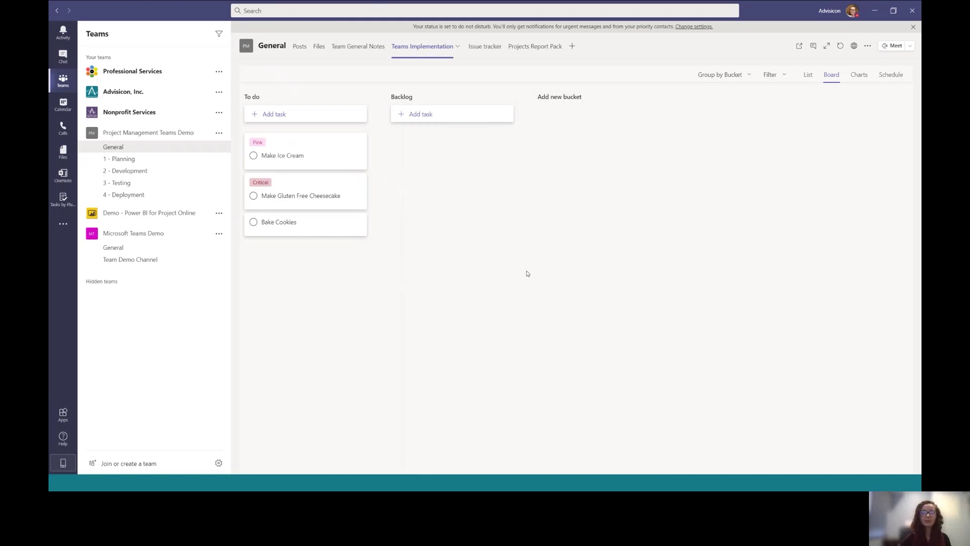
left_click(770, 76)
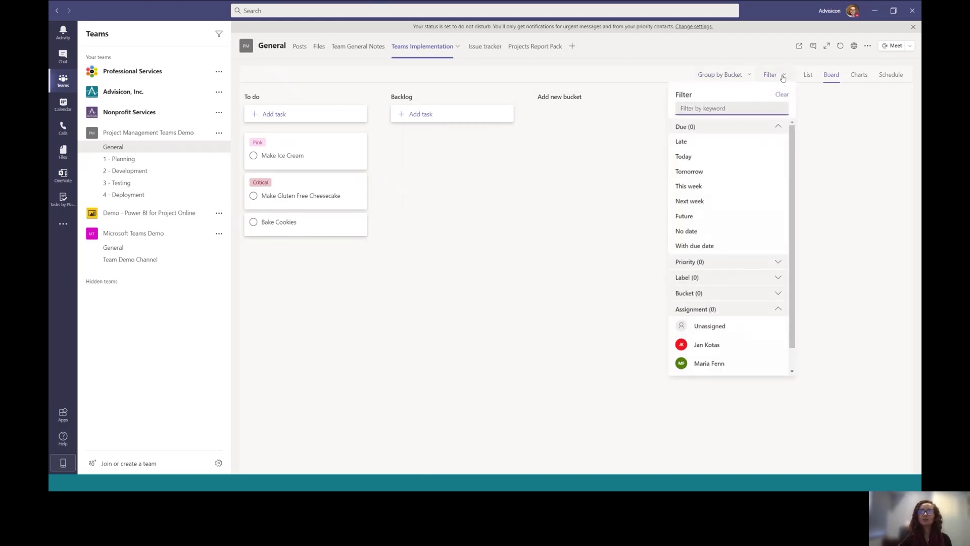
Filter the board to Critical-labelled tasks and move the To do bucket after Backlog
left_click(706, 281)
left_click(688, 318)
left_click(240, 304)
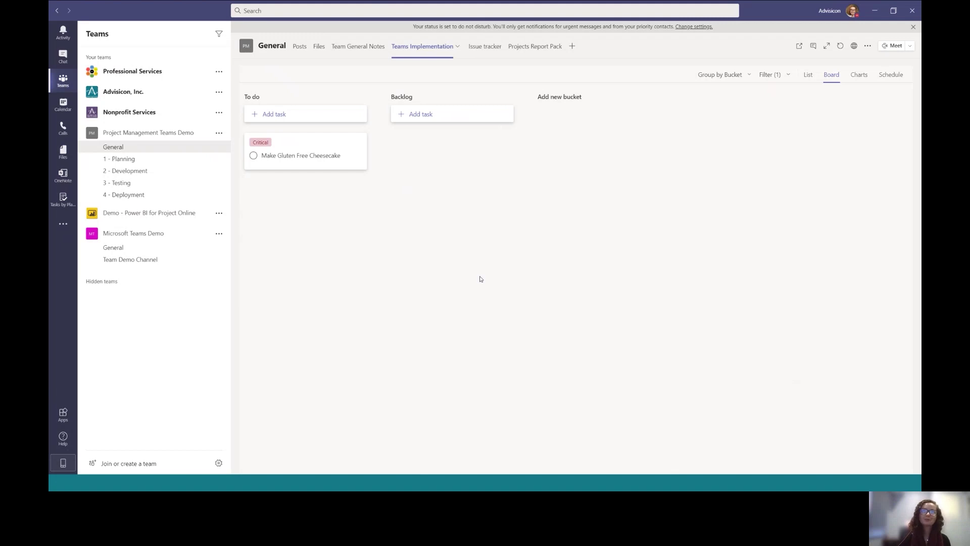
left_click_drag(318, 119, 500, 120)
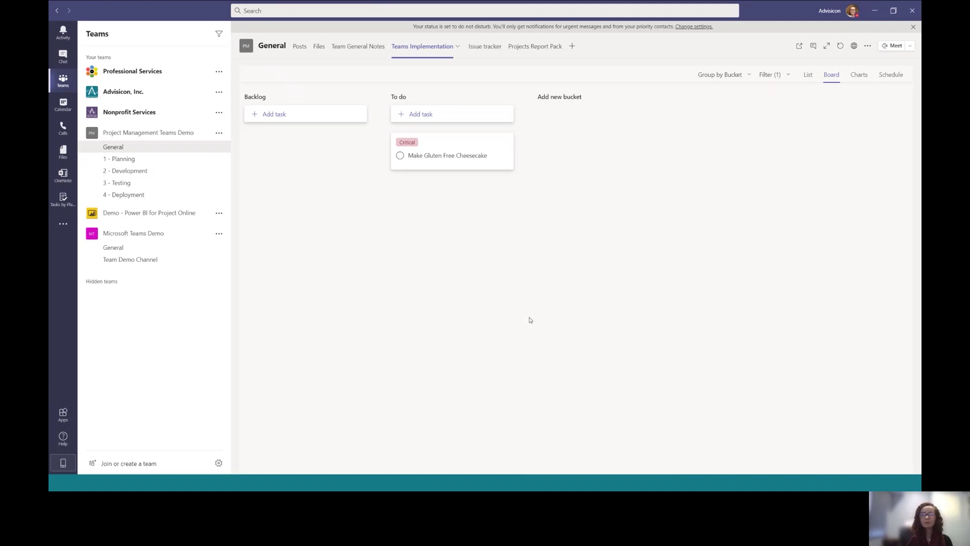
left_click(486, 48)
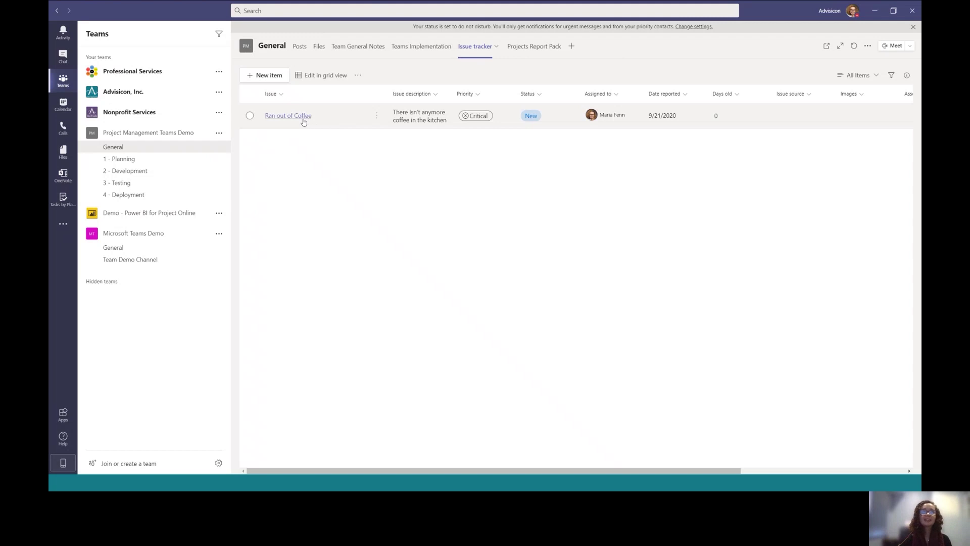
Open the 'Ran out of Coffee' issue in the Issue tracker list
left_click(305, 118)
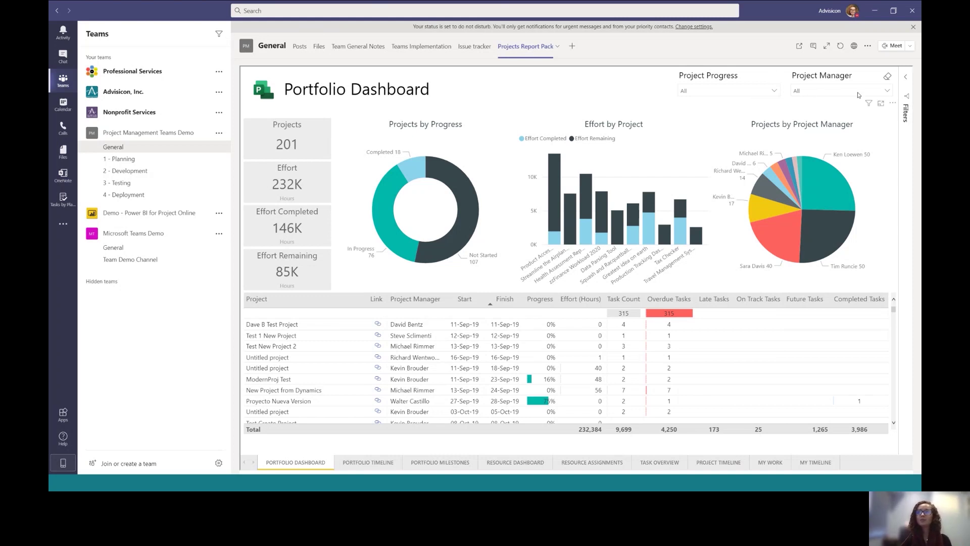
Narrow the Portfolio Dashboard to one project manager's 5 projects and expand the Finish filter
left_click(857, 95)
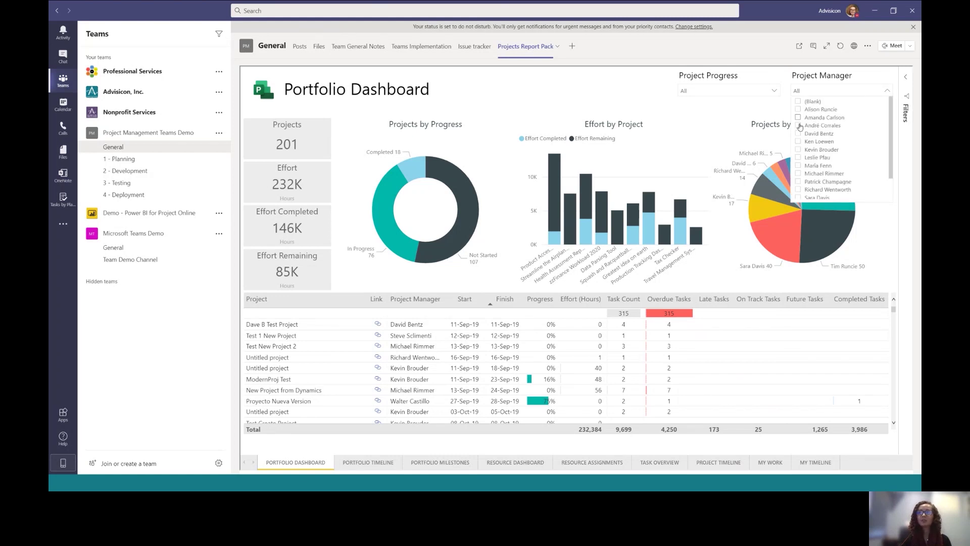
left_click(804, 165)
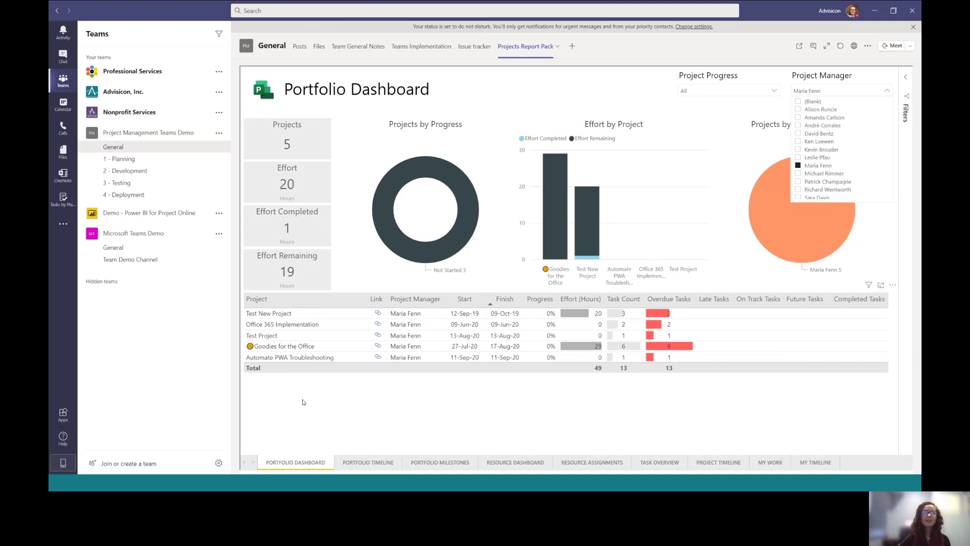
left_click(906, 77)
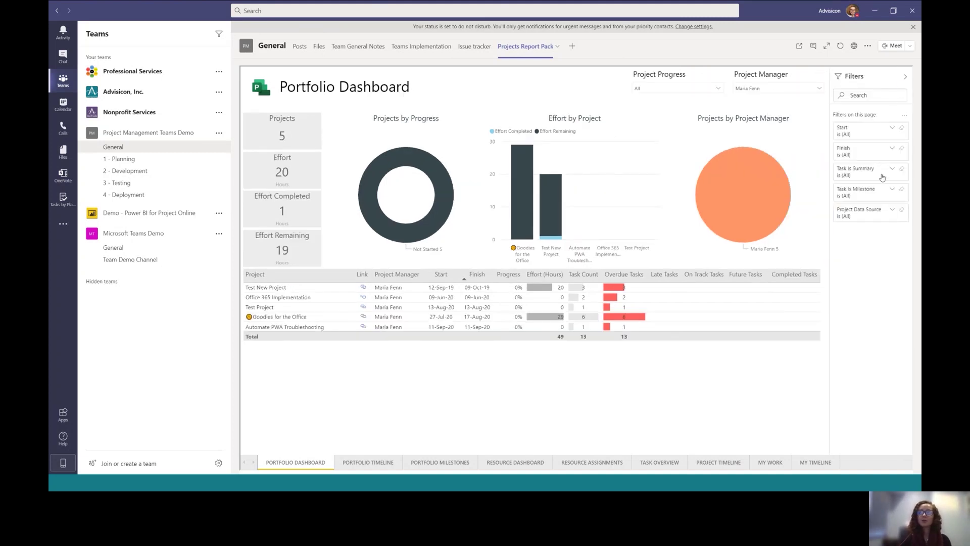
left_click(890, 150)
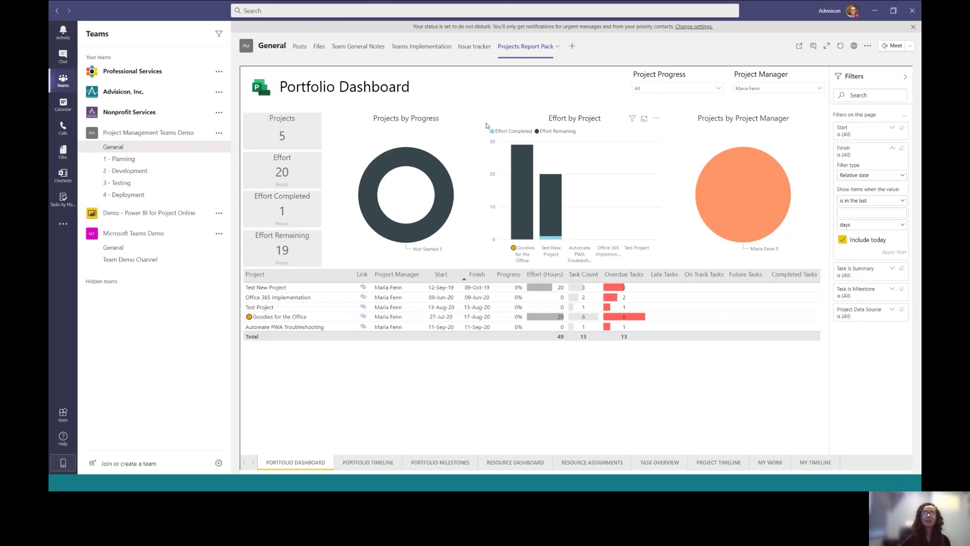
left_click(572, 49)
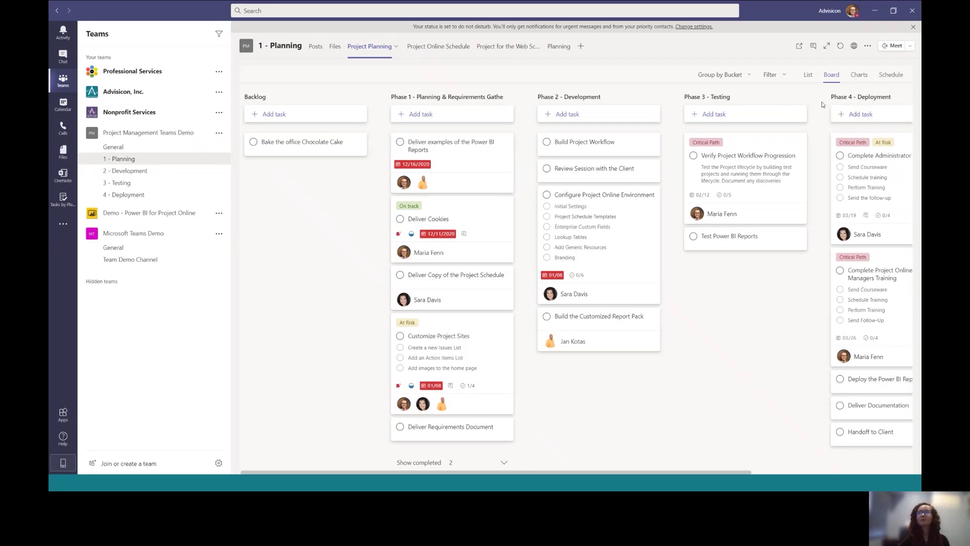
Filter the Project Planning board by Assignment to one member, leaving three Phase 1–2 tasks
left_click(772, 77)
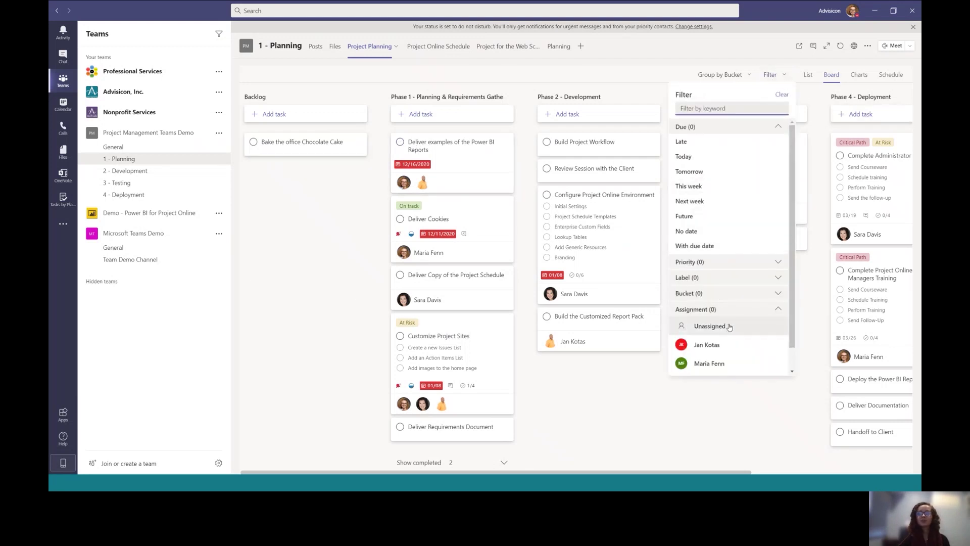
left_click(721, 364)
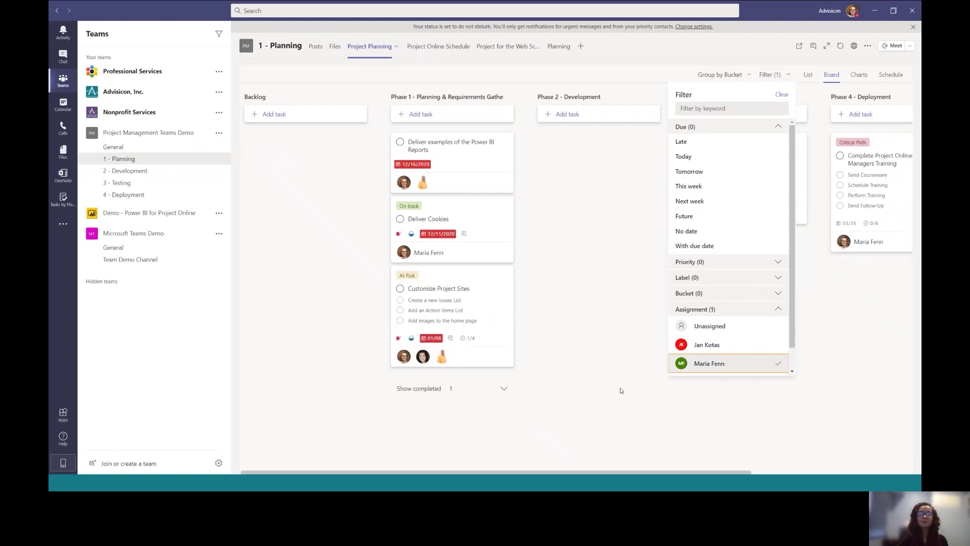
left_click(702, 344)
left_click(702, 345)
left_click(734, 363)
left_click(727, 343)
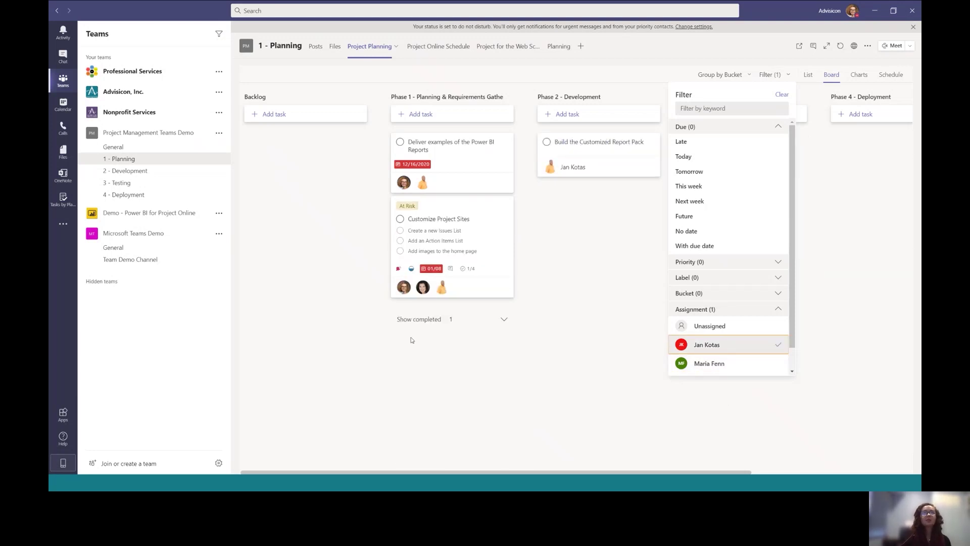
left_click(315, 276)
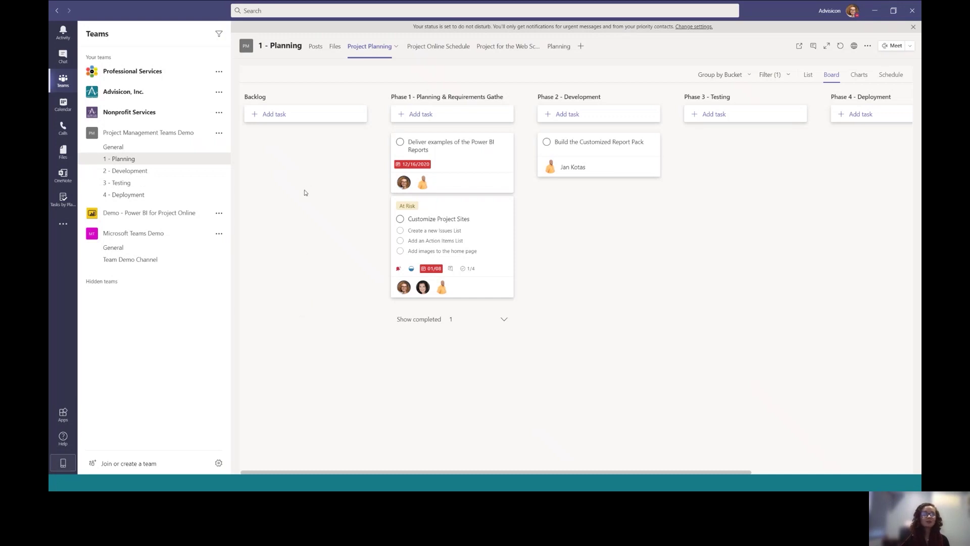
View the Asset Tracking System schedule, then start and cancel adding a Website tab
left_click(438, 47)
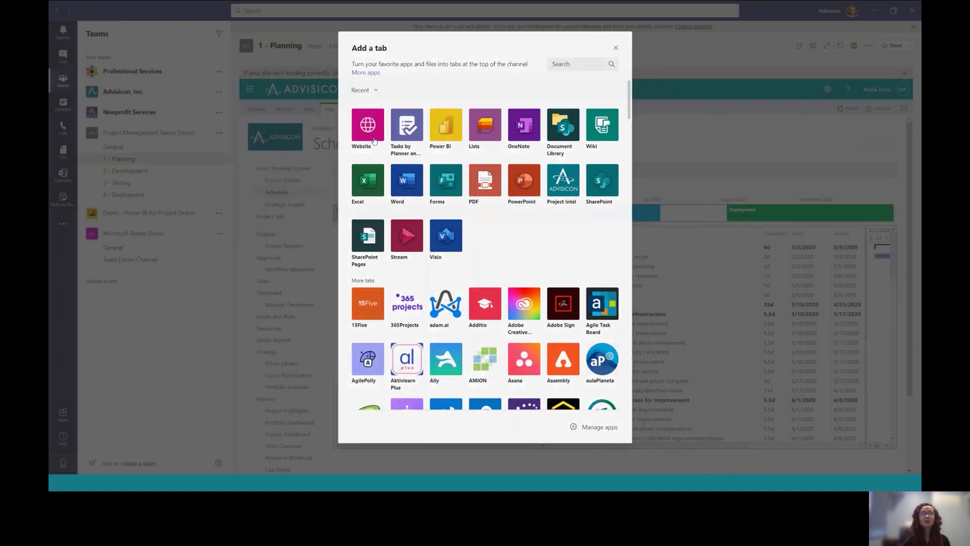
left_click(367, 127)
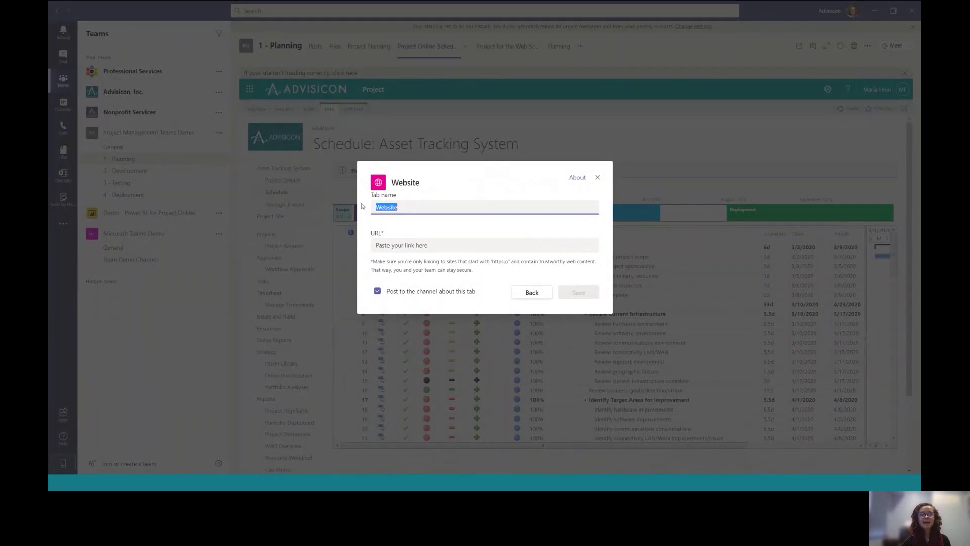
left_click(411, 247)
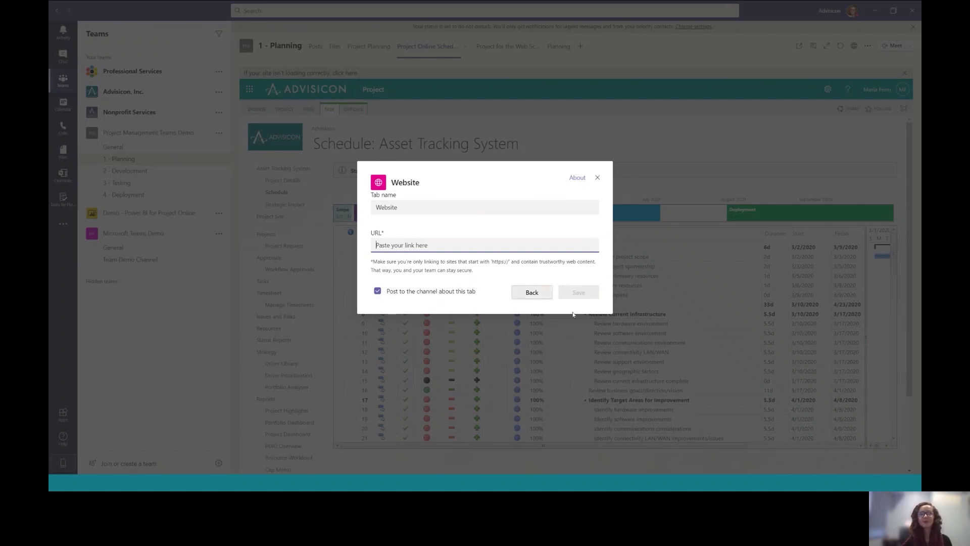
left_click(545, 291)
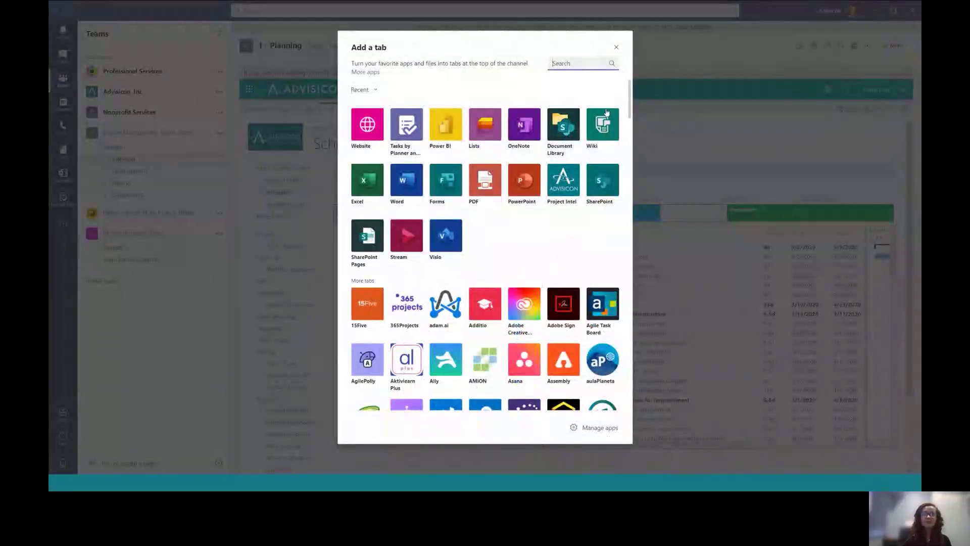
left_click(617, 47)
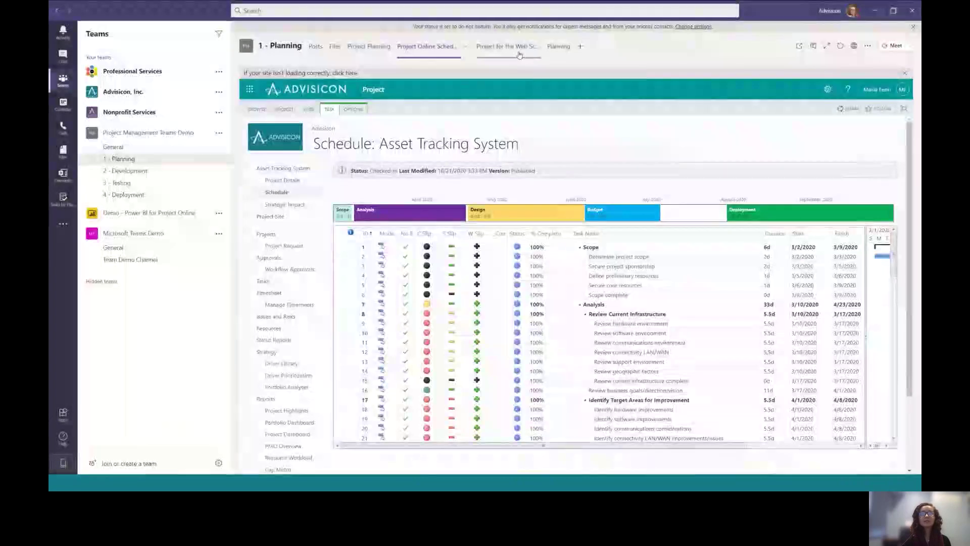
In the Brownies for the Office grid, rename Task 1 and Task 2 to Purchase Flour and Get Chocolate Chips
left_click(517, 47)
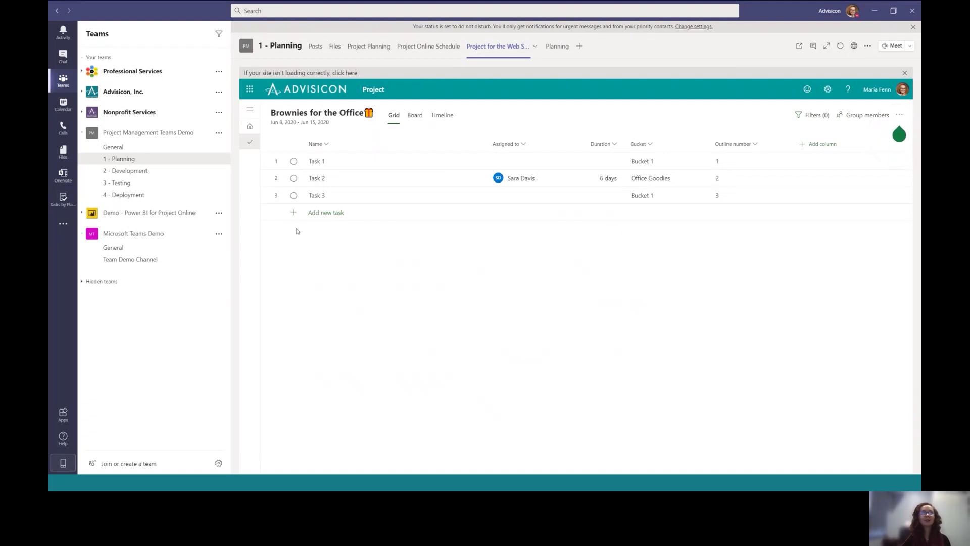
left_click(331, 162)
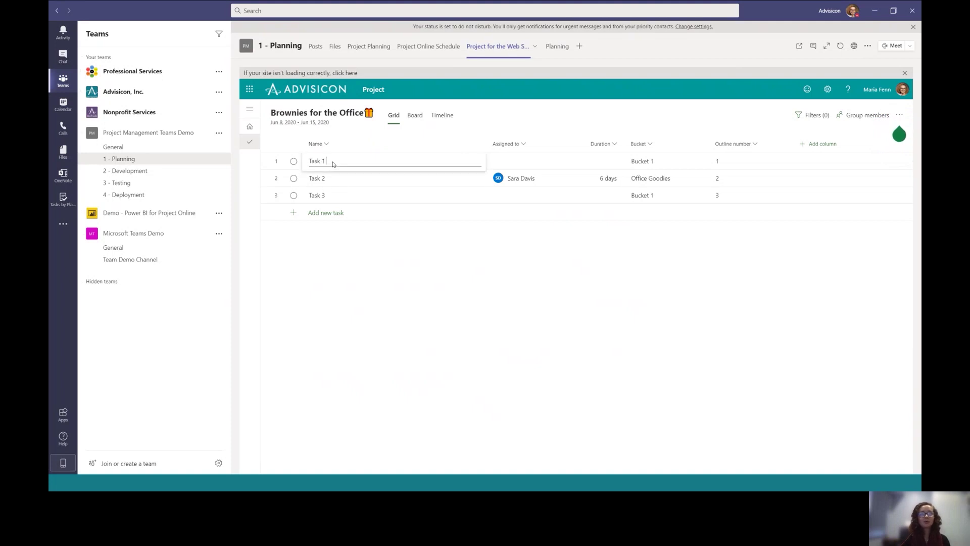
key("BackSpace")
key("BackSpace")
key("BackSpace")
key("BackSpace")
key("BackSpace")
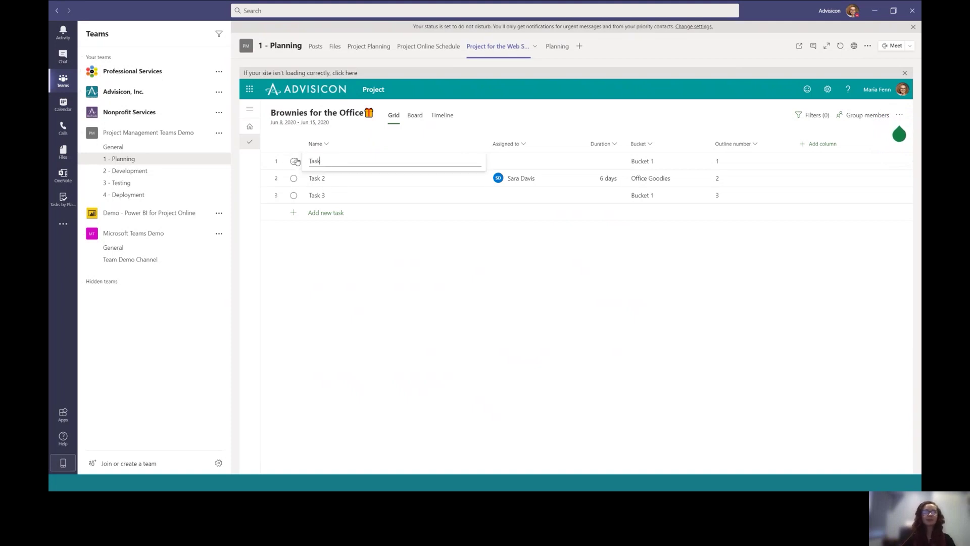
key("BackSpace")
type("Pu")
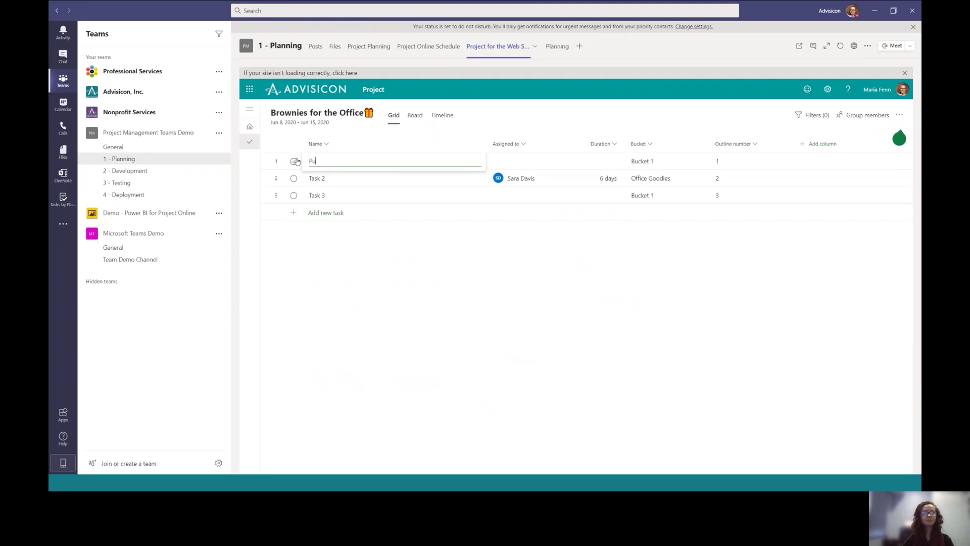
type("rchase Flour")
left_click(330, 178)
key("BackSpace")
key("BackSpace")
key("BackSpace")
key("BackSpace")
key("BackSpace")
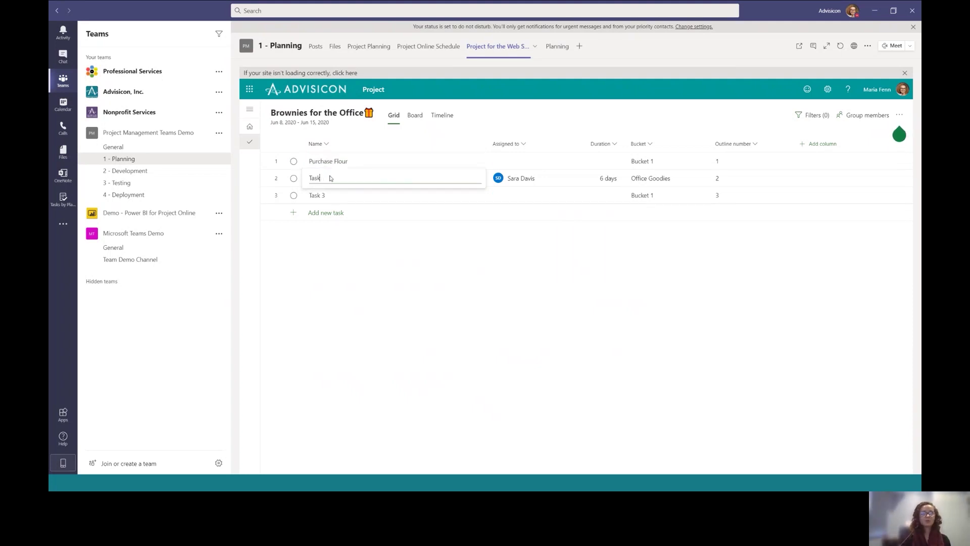
key("BackSpace")
type("Get C")
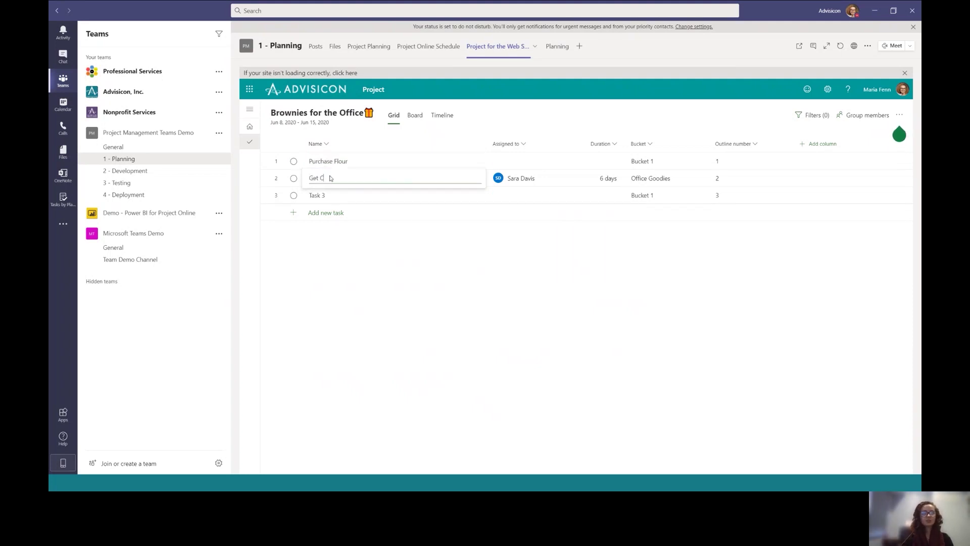
type("hocolate Chips")
key("Return")
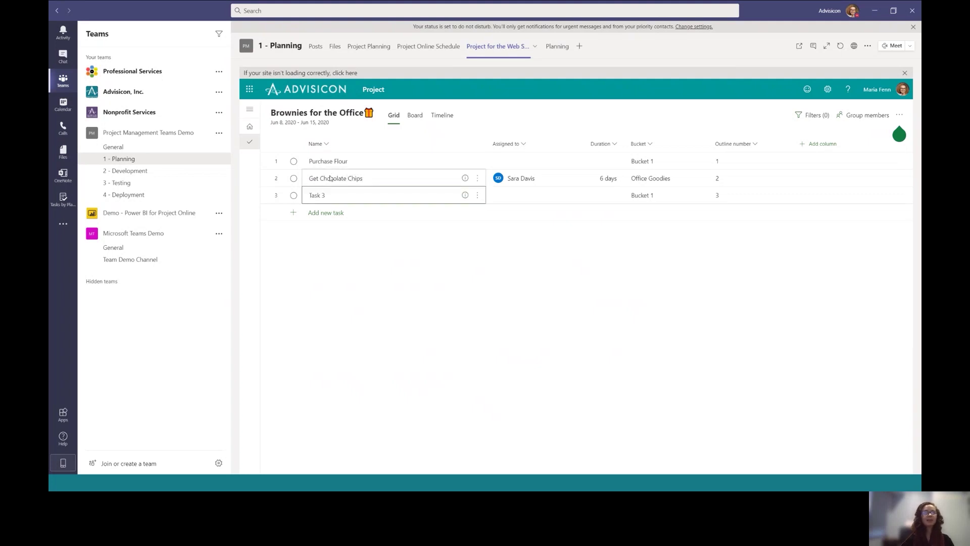
Rename Task 3 to Other Ingredients
left_click(329, 196)
left_click_drag(330, 196, 300, 198)
type("Other Ingr")
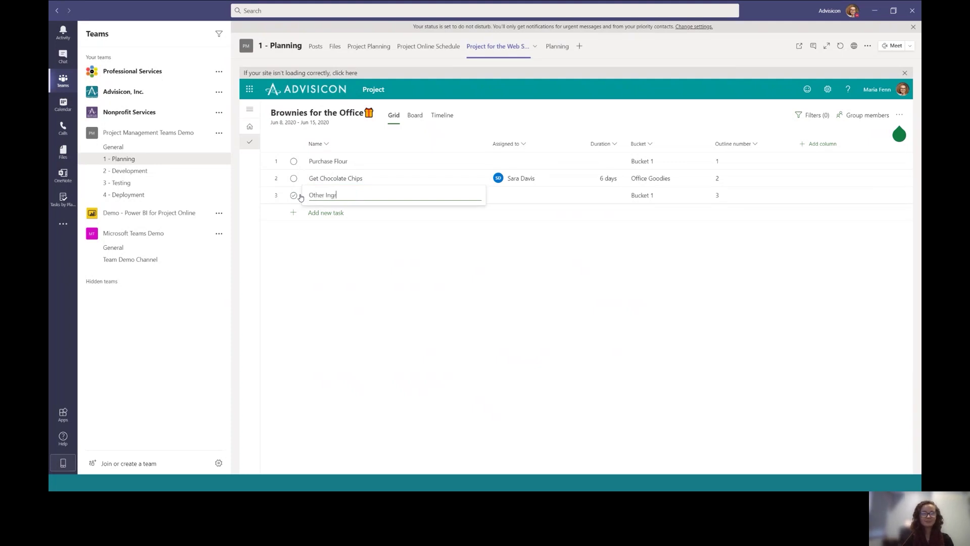
type("edients")
key("Return")
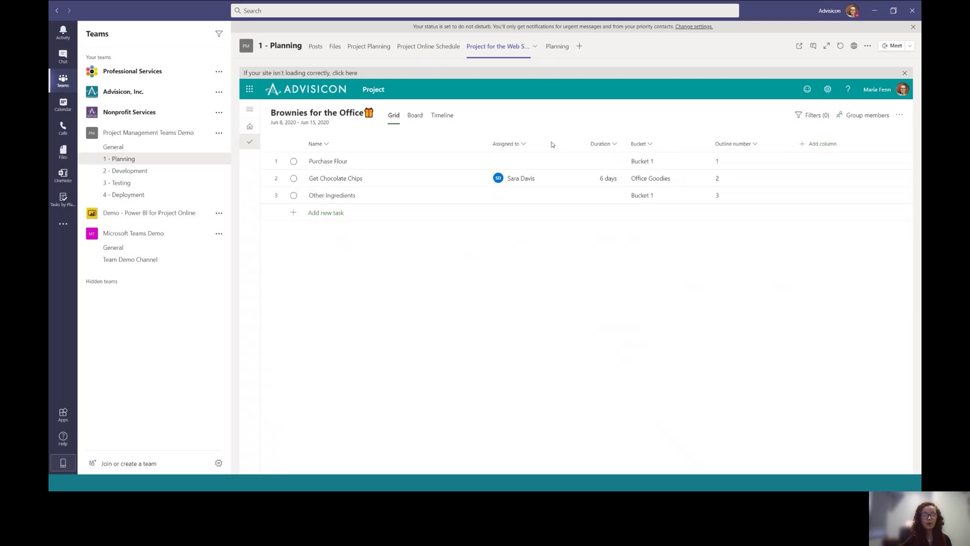
View the shared Project Planning board in 1 - Planning and 2 - Development, then go to 3 - Testing
left_click(373, 52)
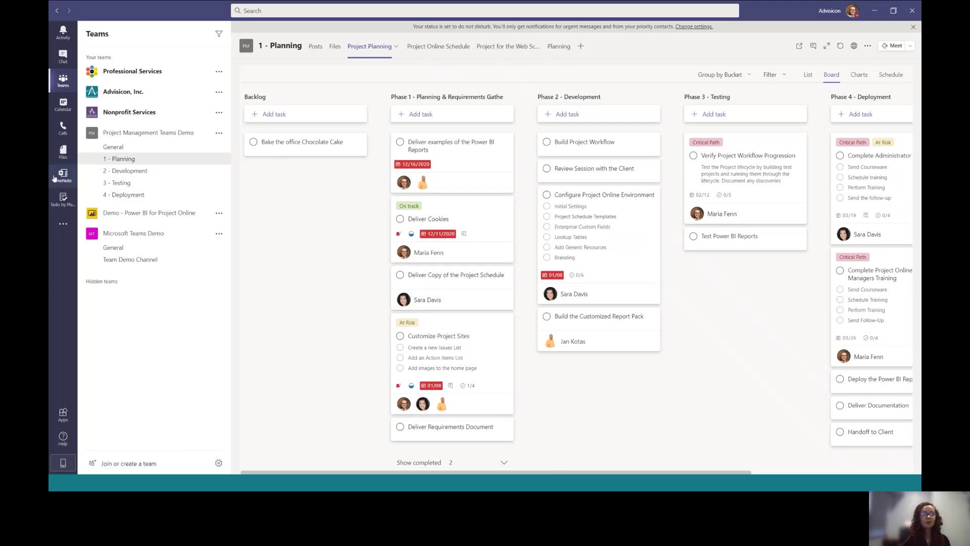
left_click(126, 171)
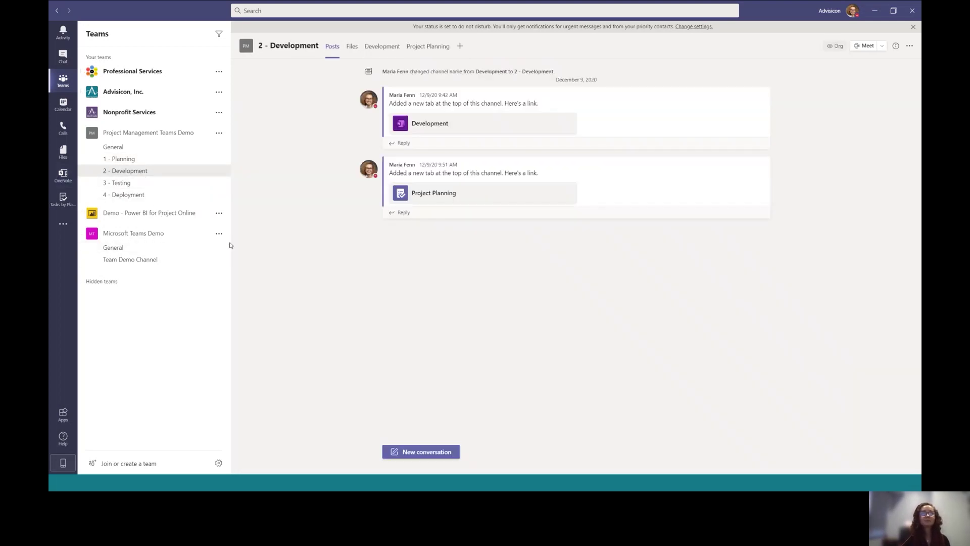
left_click(433, 57)
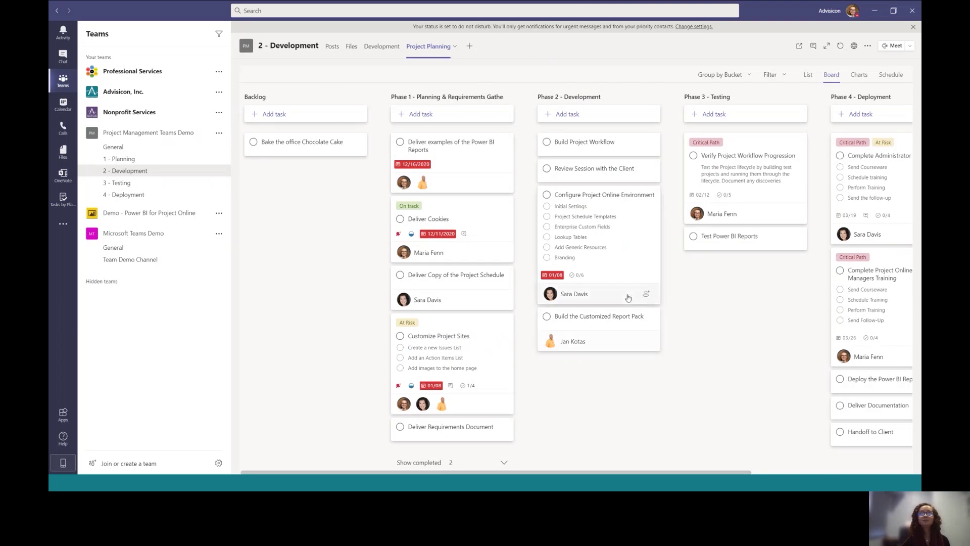
left_click(133, 194)
left_click(134, 187)
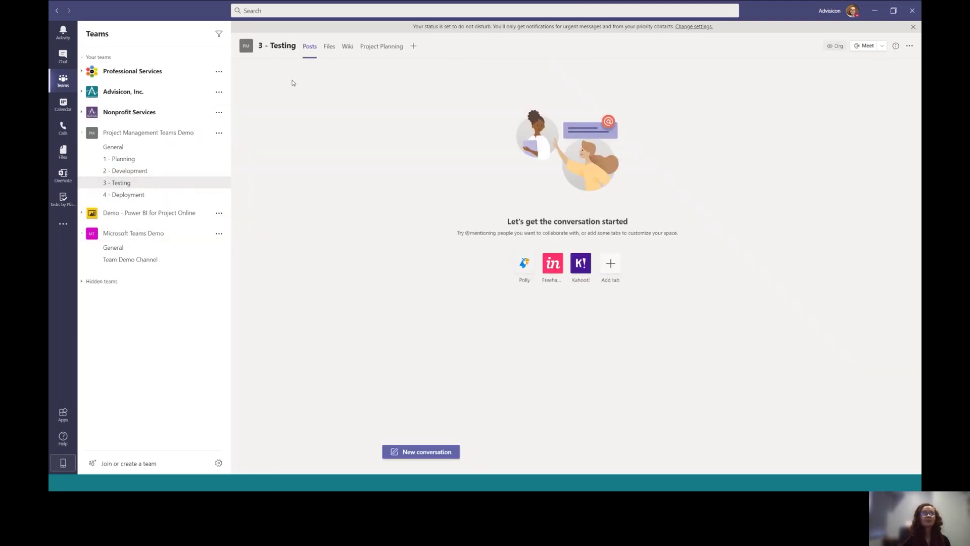
View the 3 - Testing channel's Project Planning board, then go to the 4 - Deployment channel
left_click(385, 46)
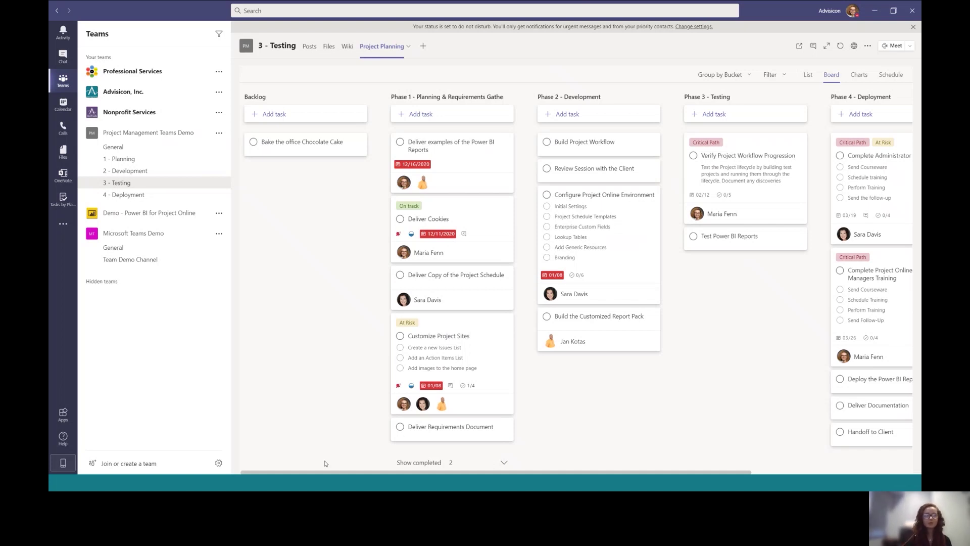
left_click(142, 197)
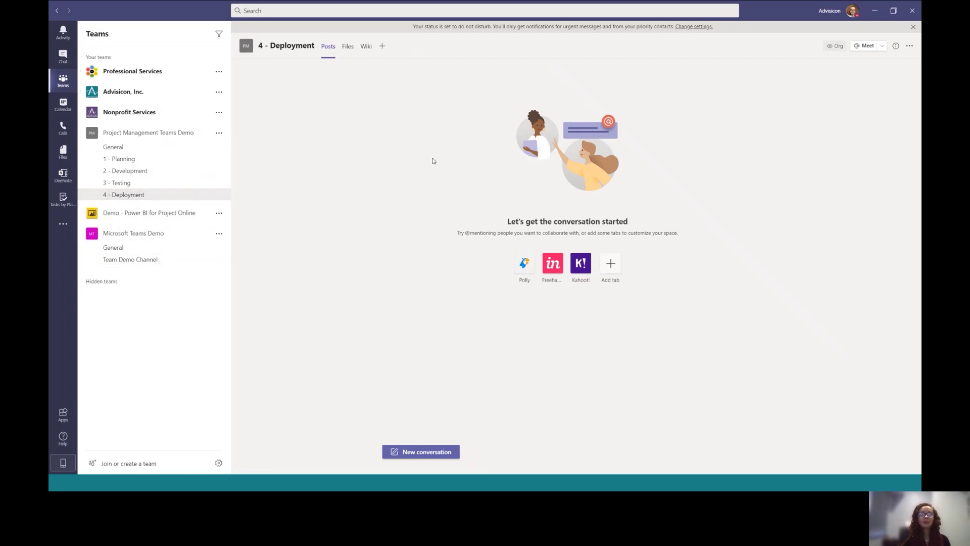
Go from the 4 - Deployment files to the 1 - Planning channel's Files, which hold only Email Messages
left_click(347, 53)
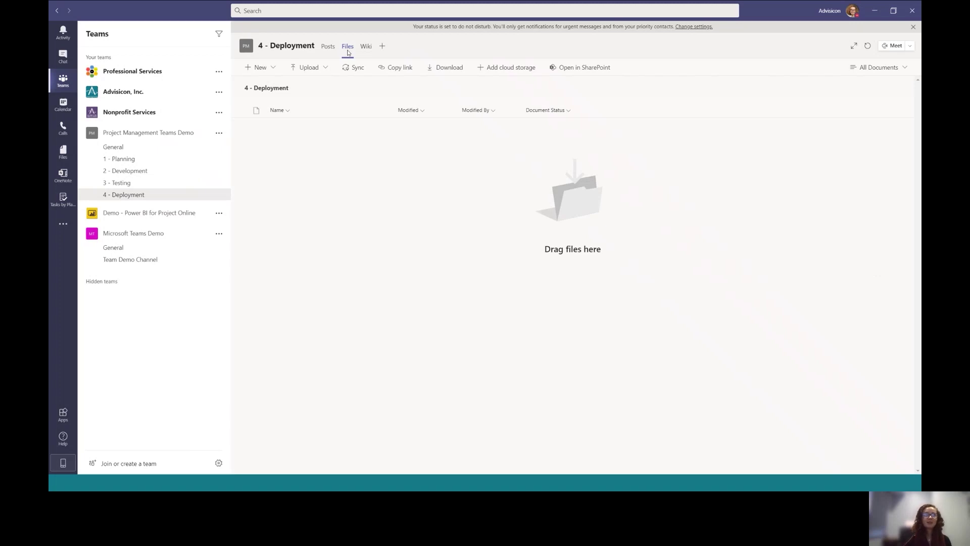
left_click(123, 159)
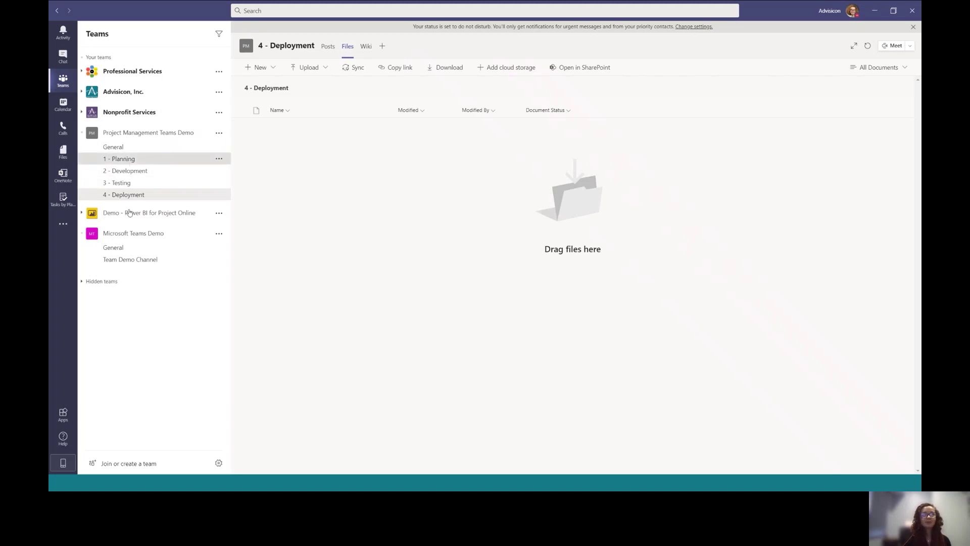
left_click(335, 48)
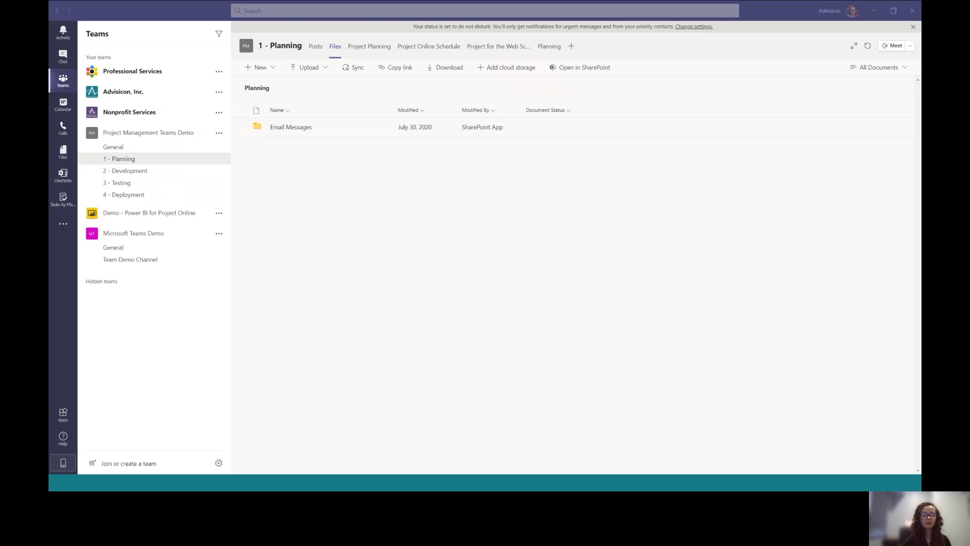
Upload Network Diagram.vsdx to the Planning files, cancel its Copy link dialog, and open SharePoint
left_click_drag(478, 448, 392, 204)
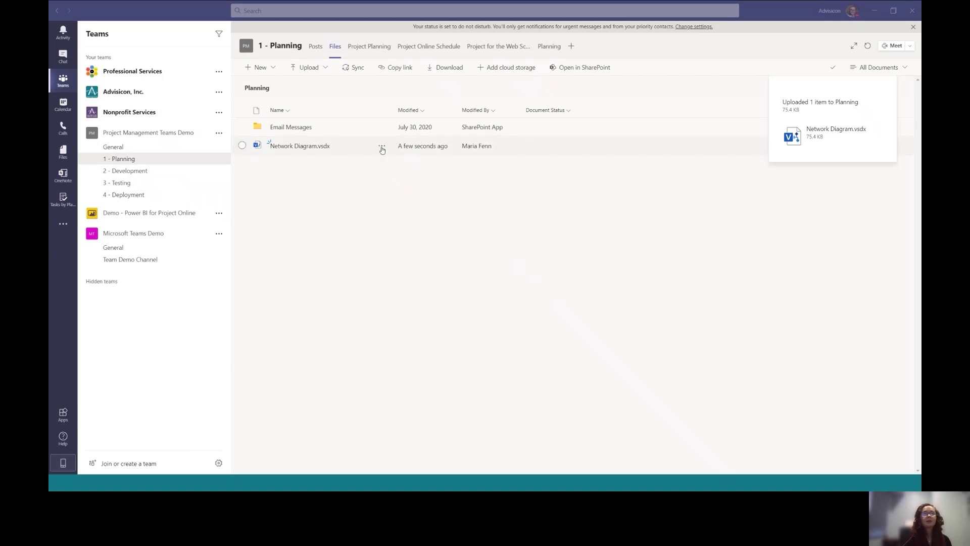
left_click(382, 147)
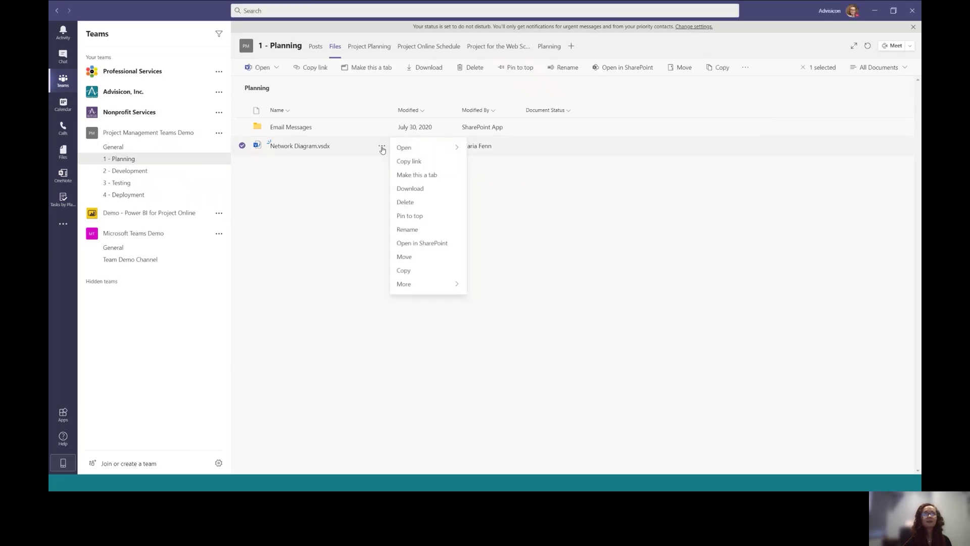
left_click(447, 161)
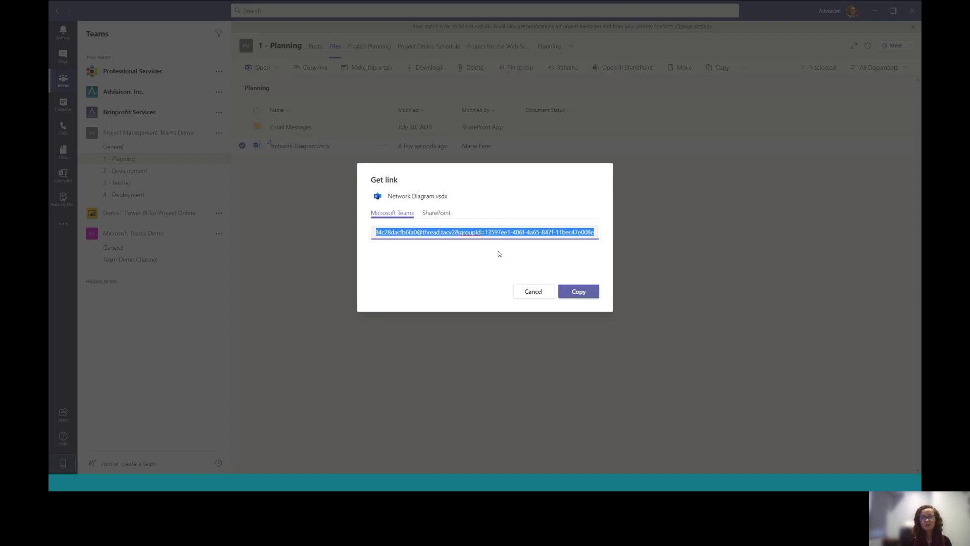
left_click(533, 292)
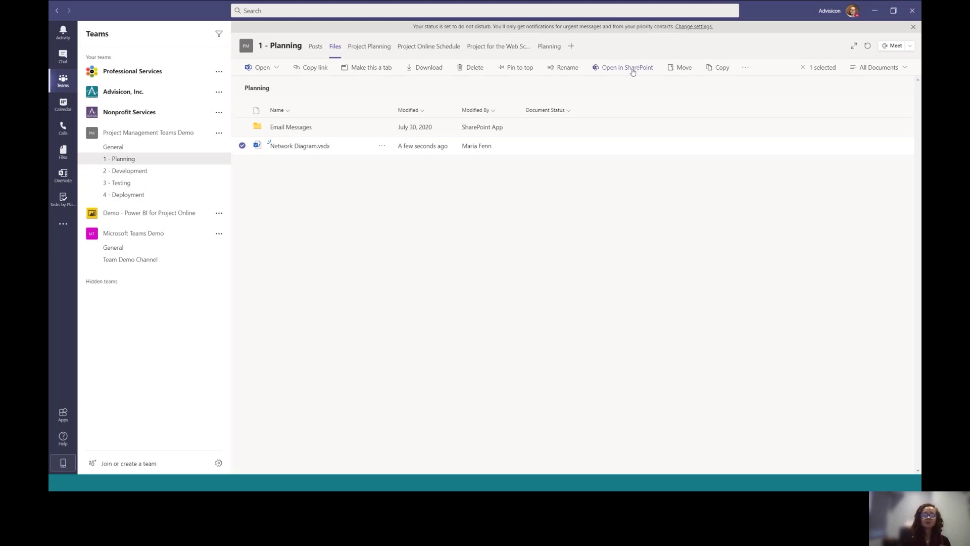
left_click(633, 73)
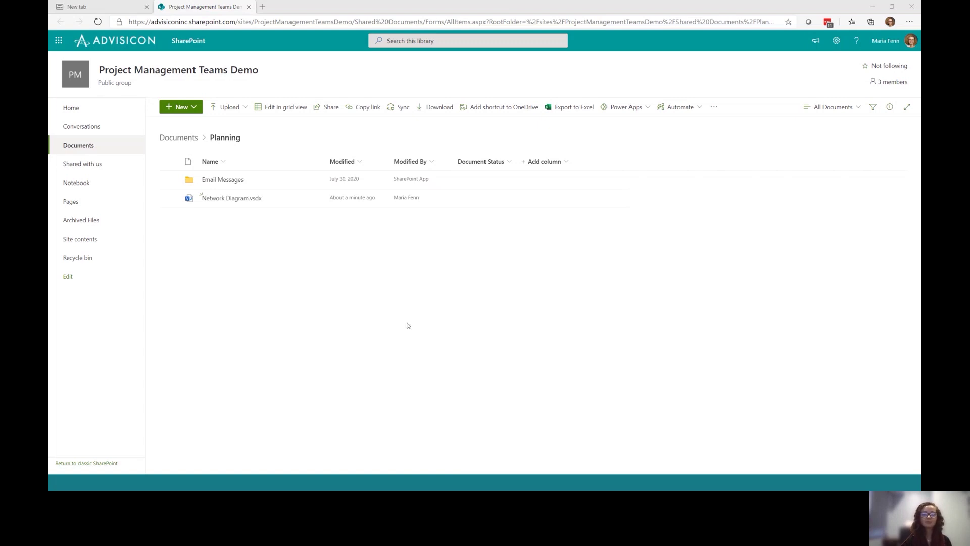
left_click_drag(804, 490, 478, 1)
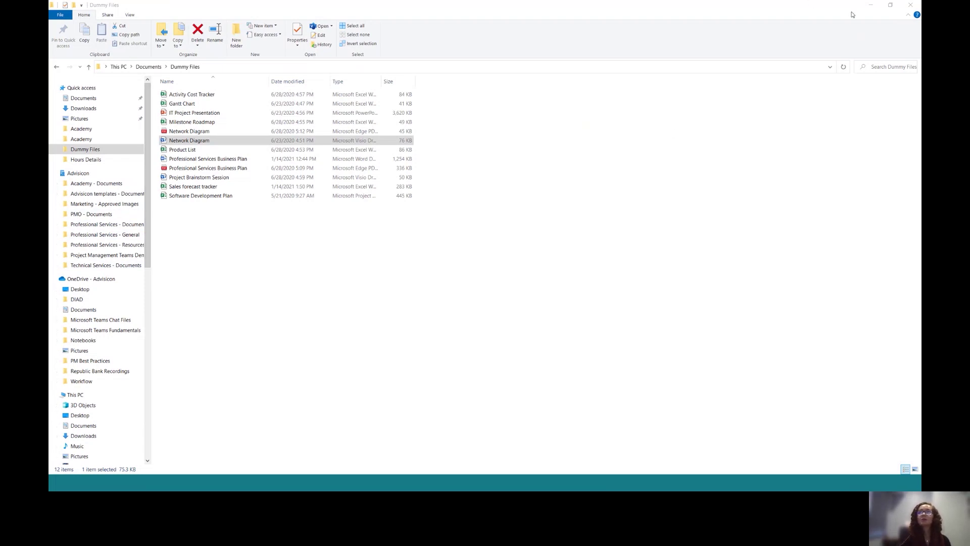
left_click(870, 5)
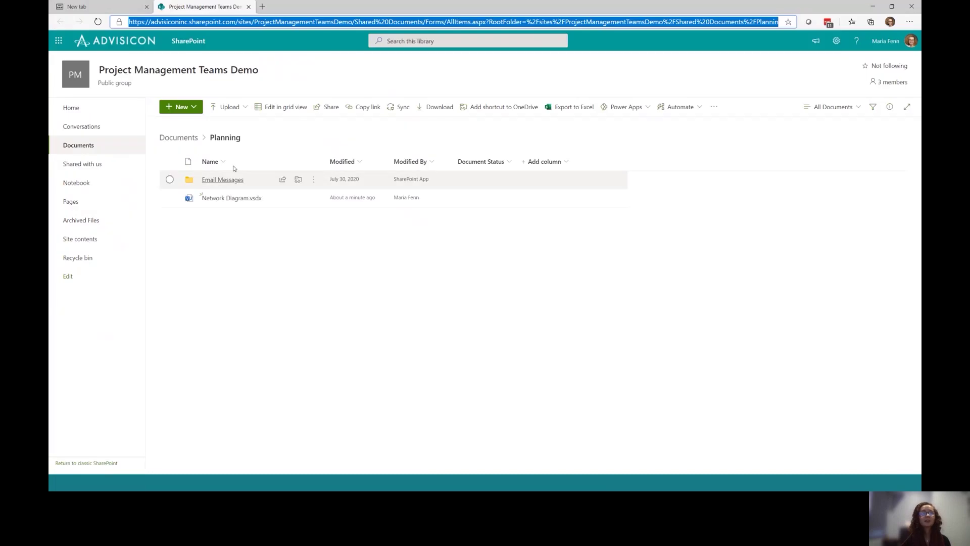
Start syncing the Planning library to OneDrive and dismiss the 'Getting ready to sync' message
left_click(402, 107)
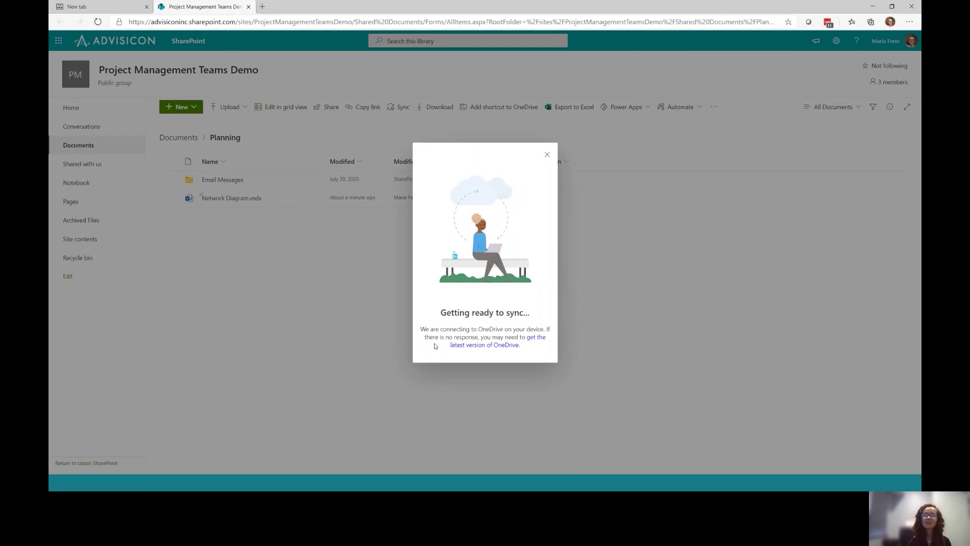
left_click(547, 155)
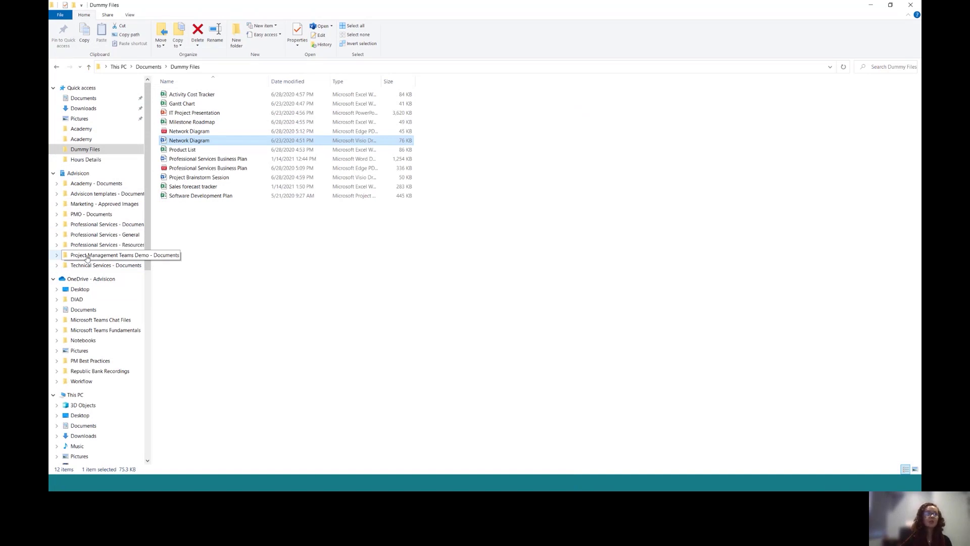
Open the synced Planning folder under Project Management Teams Demo - Documents in File Explorer
left_click(87, 256)
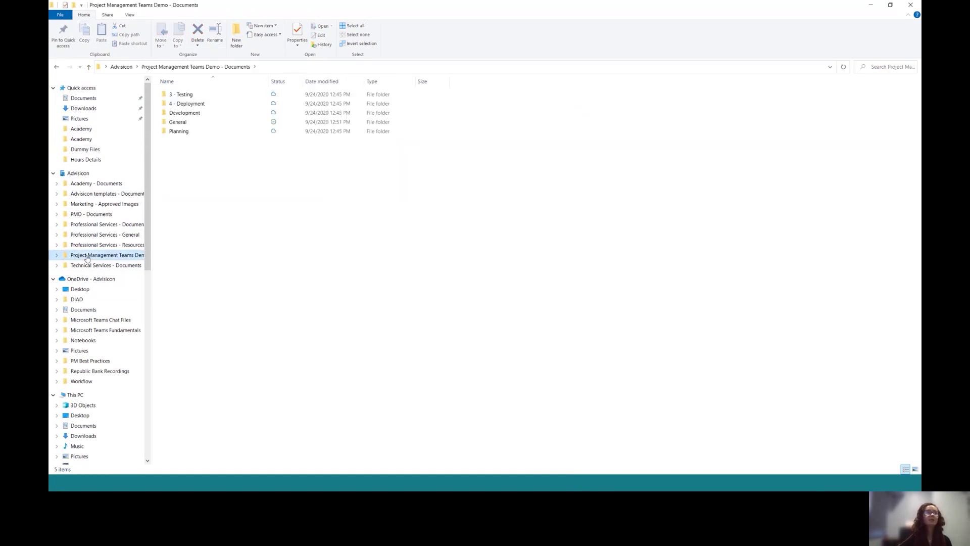
left_click(179, 131)
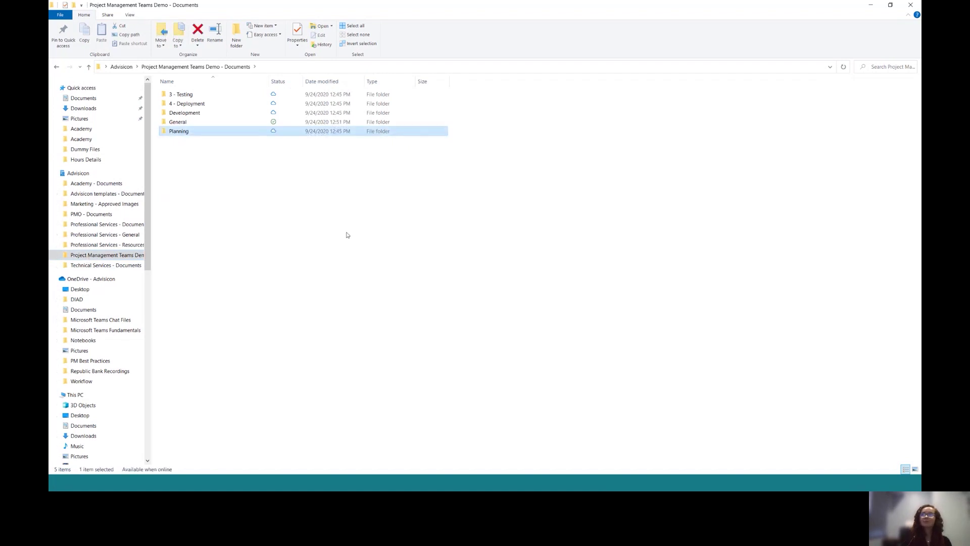
key("alt+Tab")
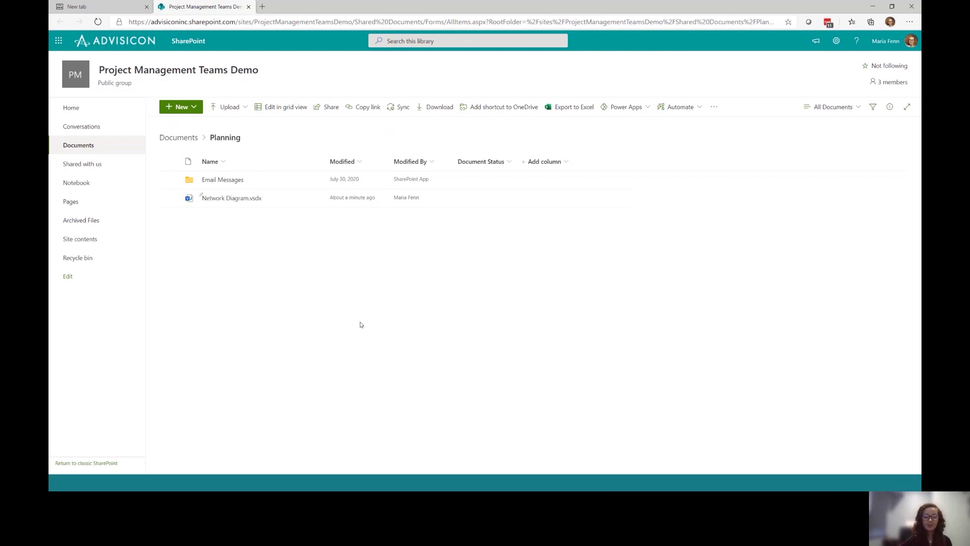
key("alt+Tab")
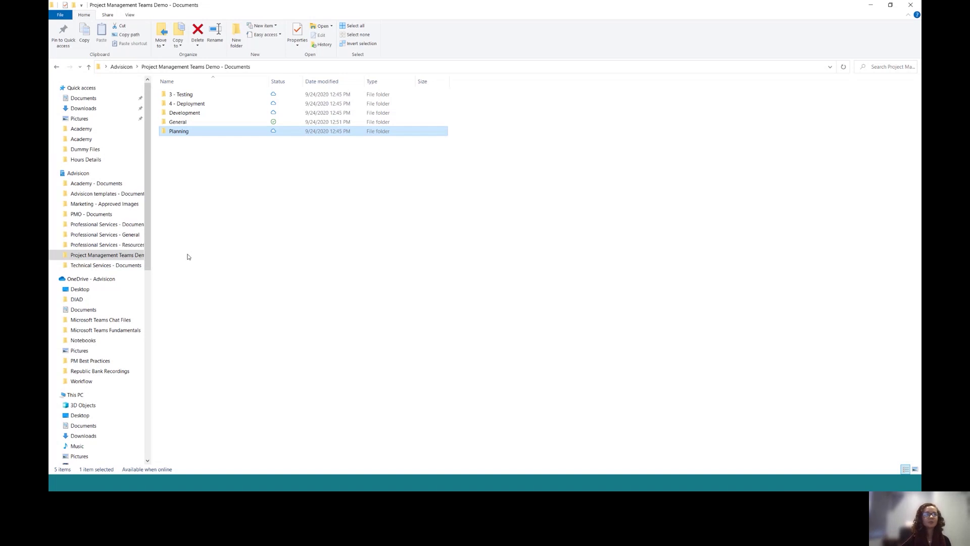
double_click(175, 133)
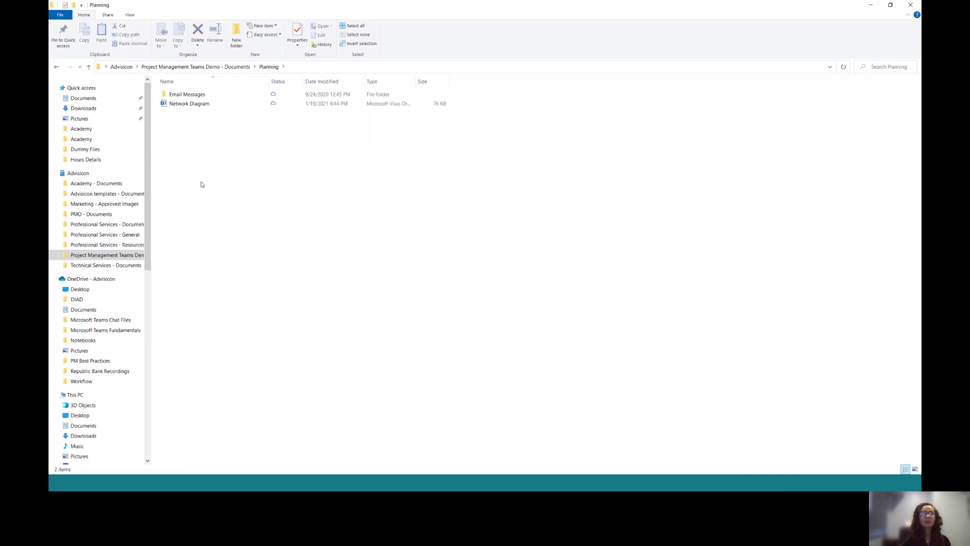
Create a 'Project Related Documents' folder in the synced Planning folder, then return to Teams
right_click(199, 140)
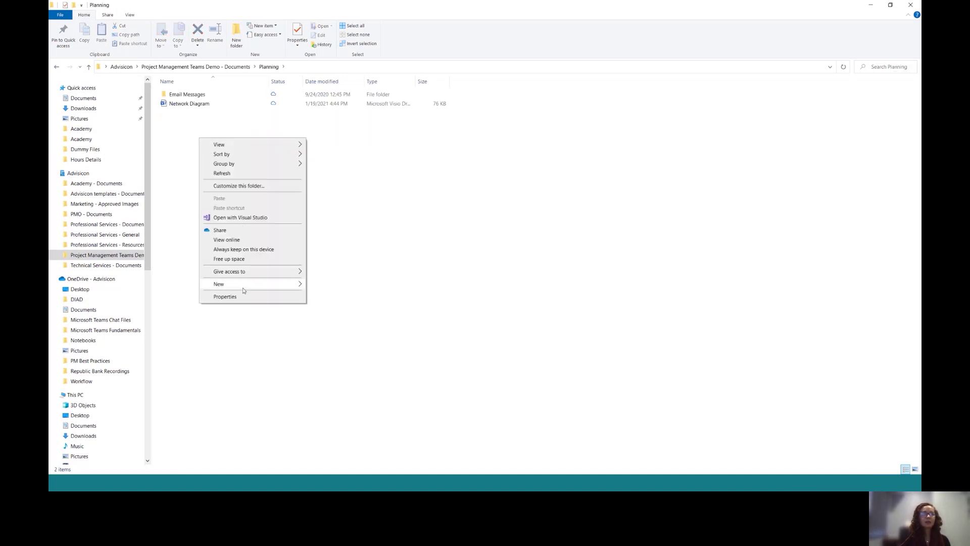
mouse_move(243, 284)
left_click(346, 286)
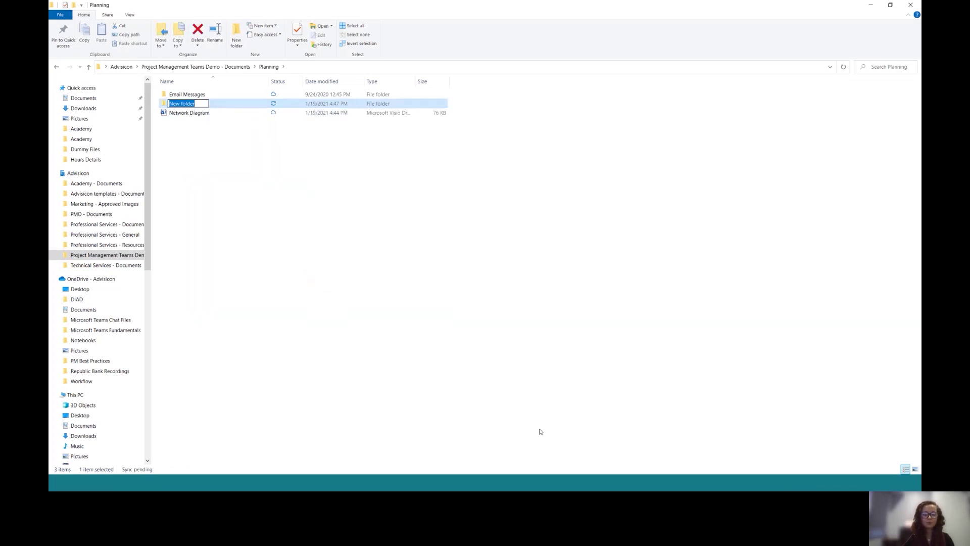
type("Project")
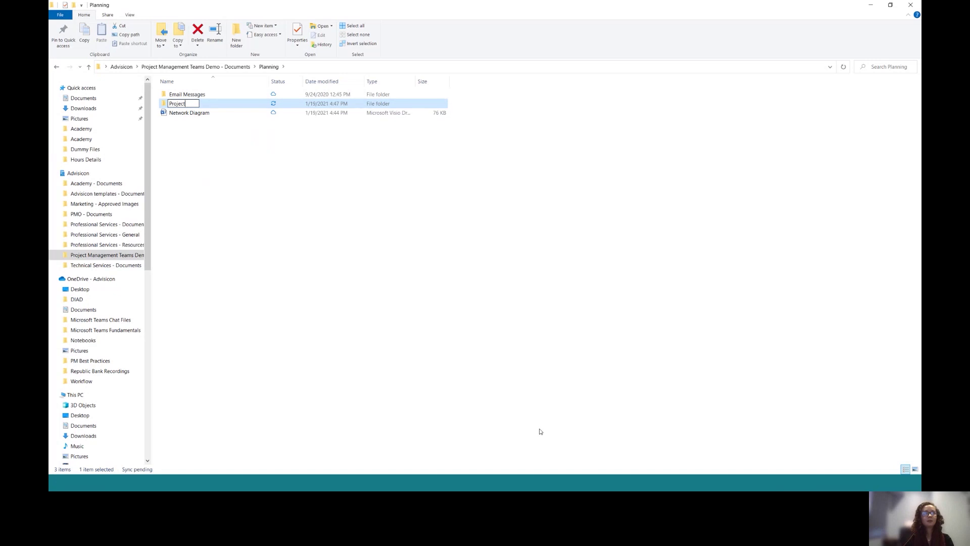
type(" Rela")
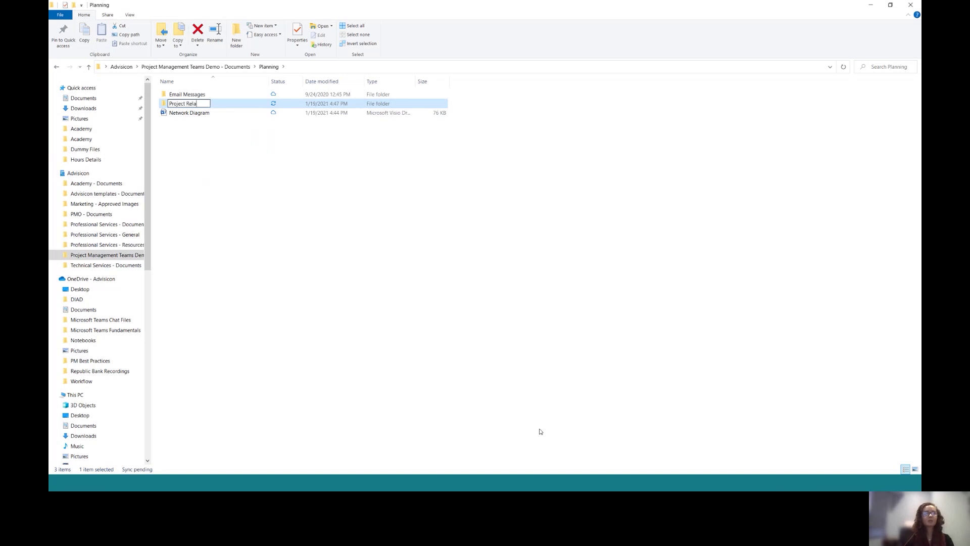
type("ted Documents")
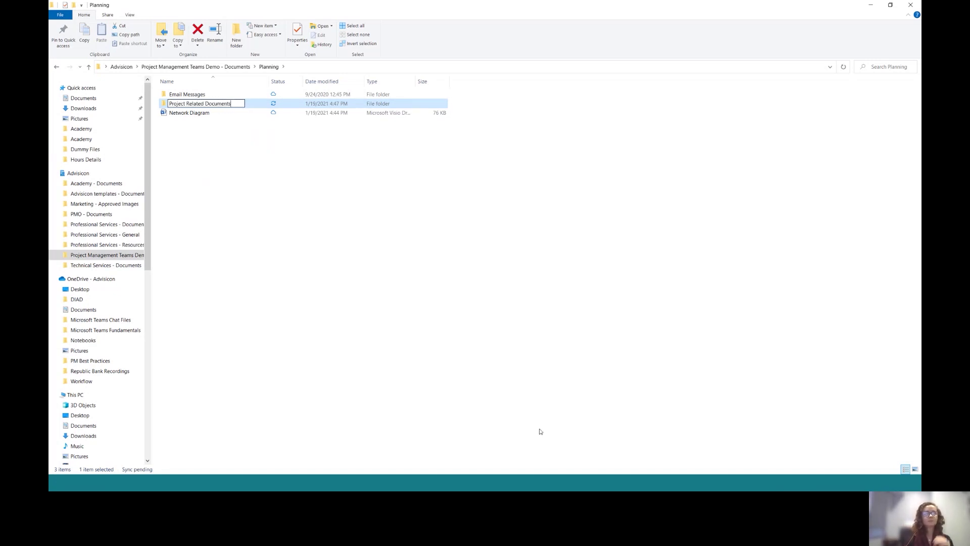
key("Return")
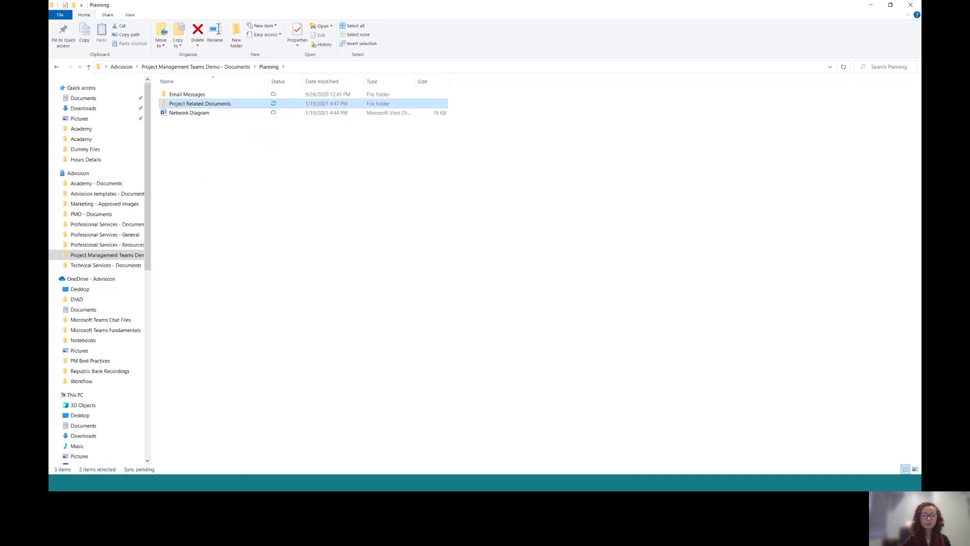
key("alt+Tab")
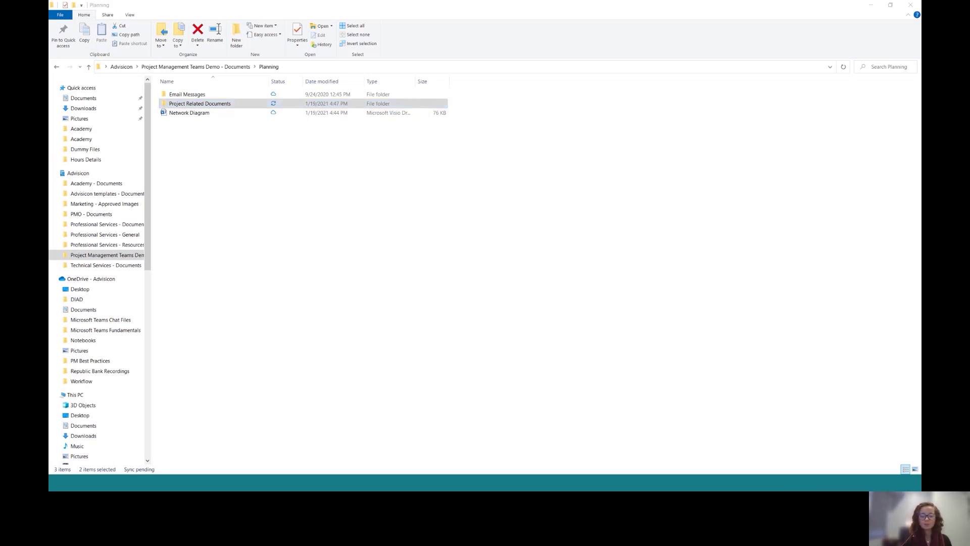
key("alt+Tab")
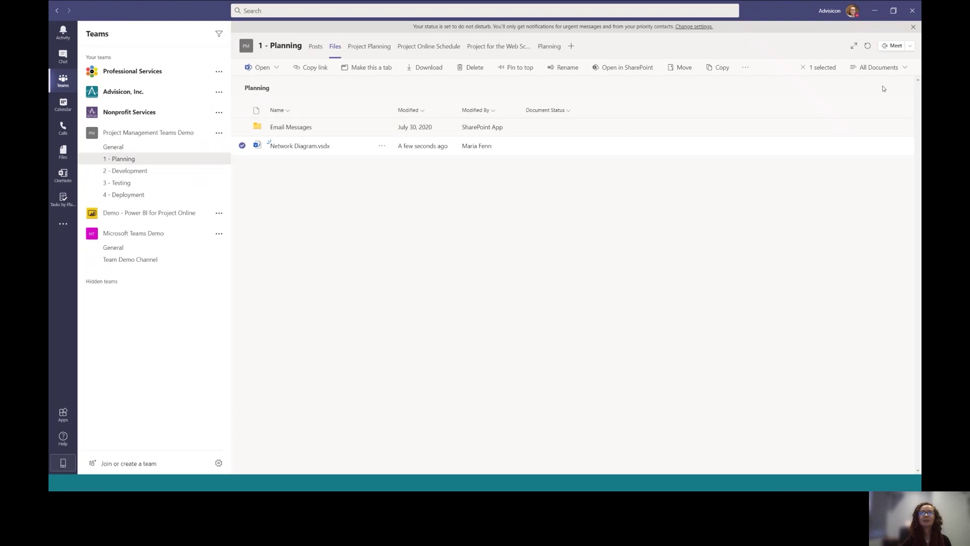
Refresh the Planning Files list so the synced Project Related Documents folder appears
left_click(868, 48)
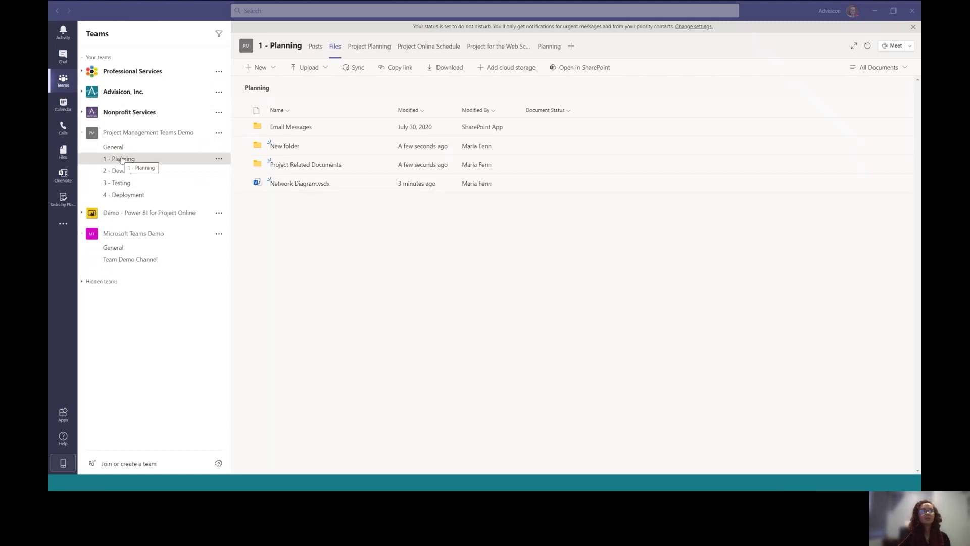
Look up the Planning channel's email address, then go back to its Files tab
left_click(218, 159)
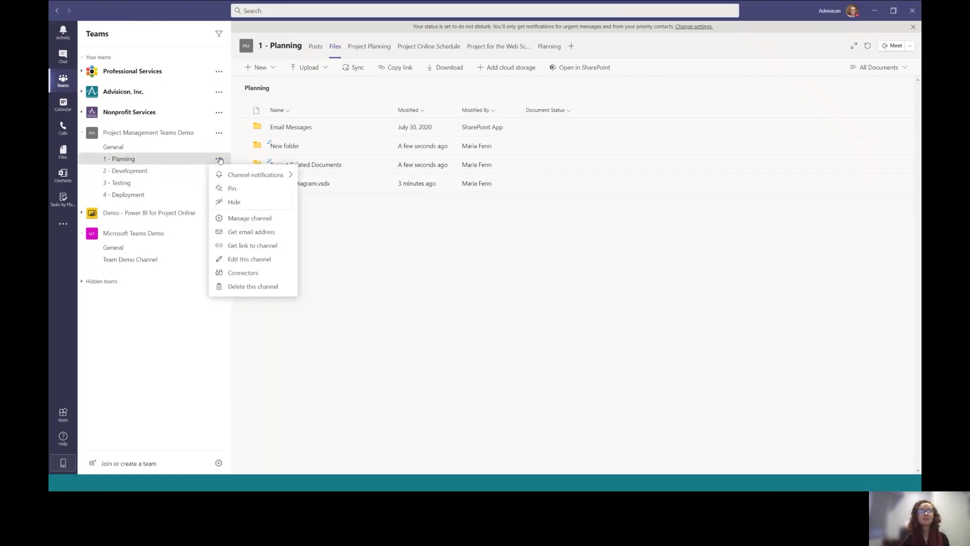
left_click(258, 233)
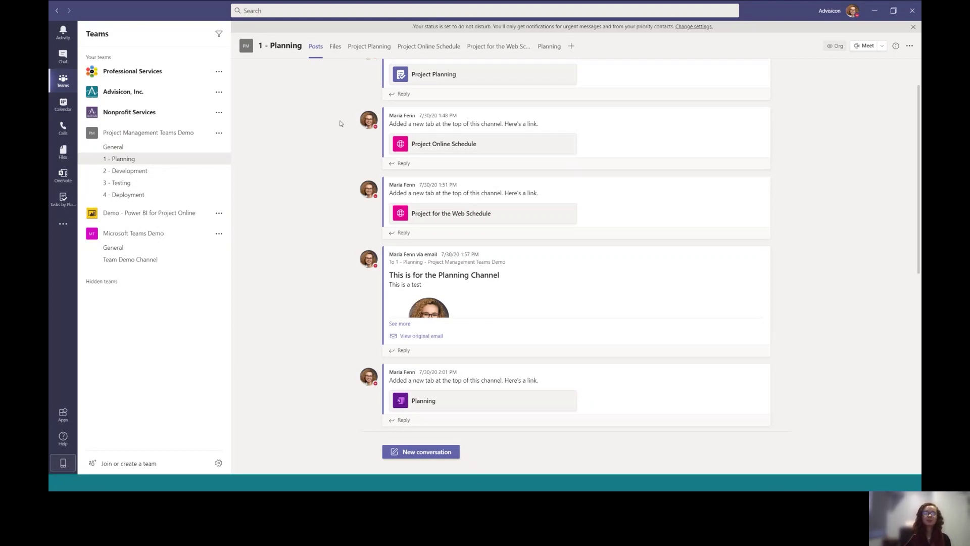
left_click(335, 47)
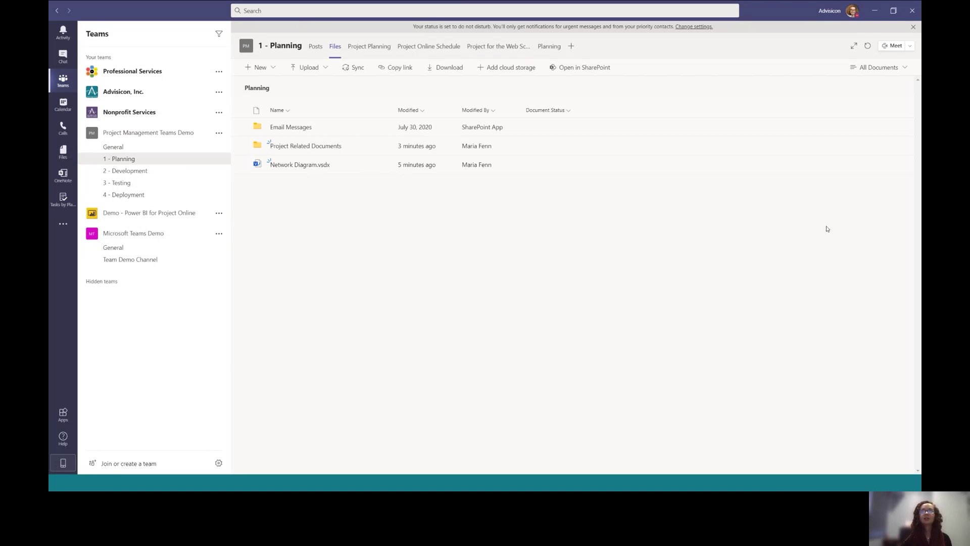
Check the All Documents views list, then open the team's Documents library in SharePoint
left_click(904, 70)
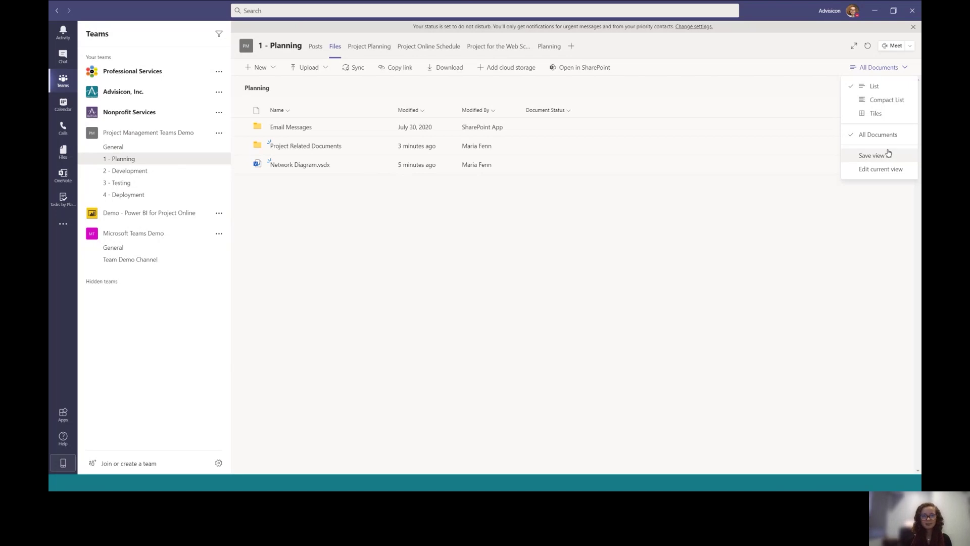
left_click(629, 257)
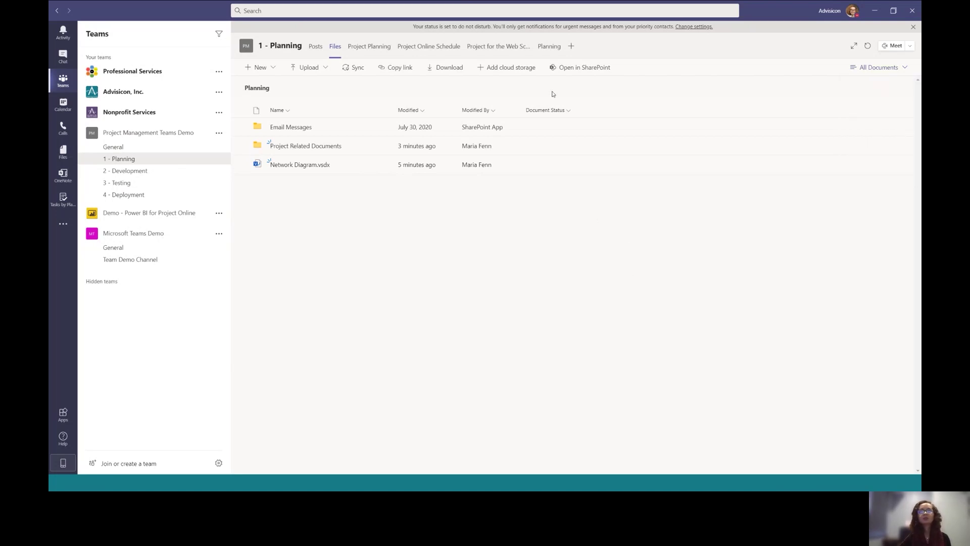
left_click(567, 68)
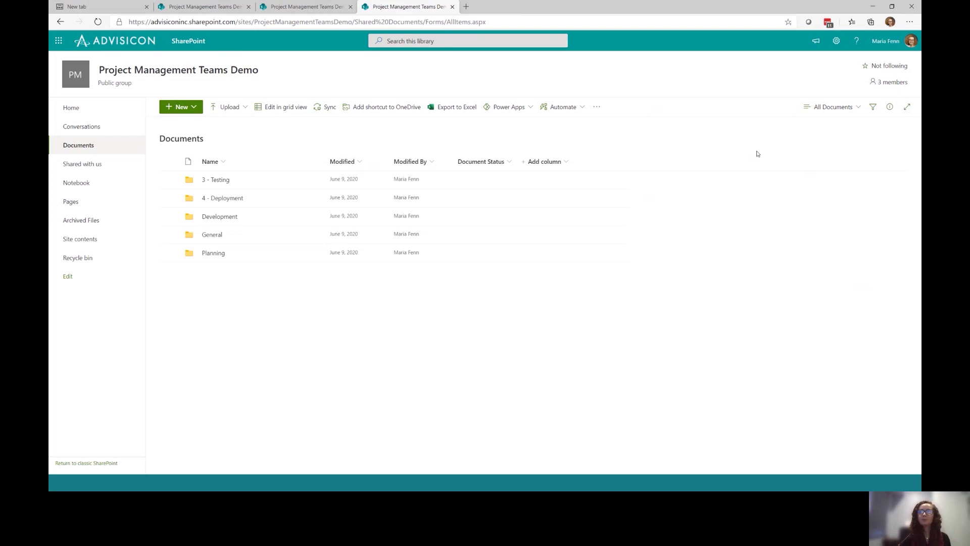
Save the library view as a new view named 'Versions' and open its Edit View settings
left_click(857, 108)
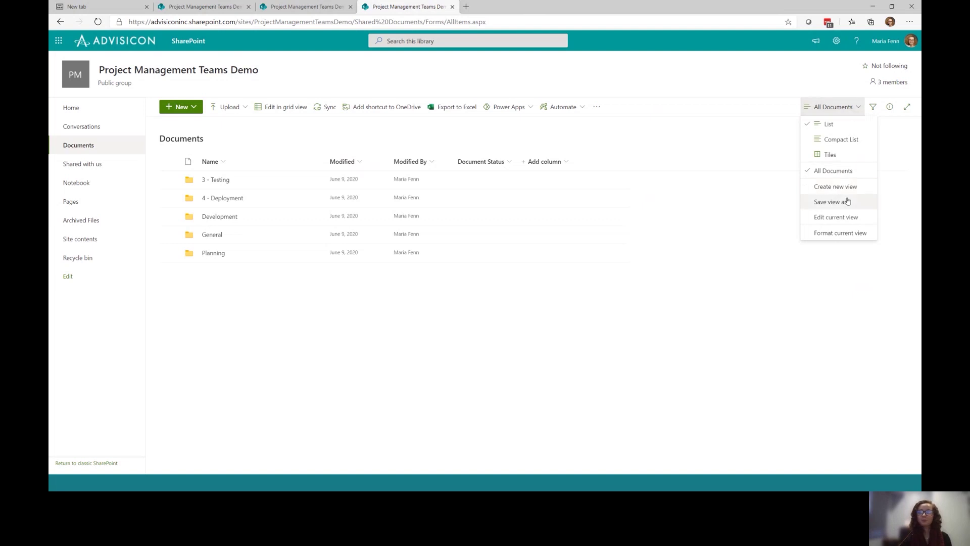
left_click(857, 260)
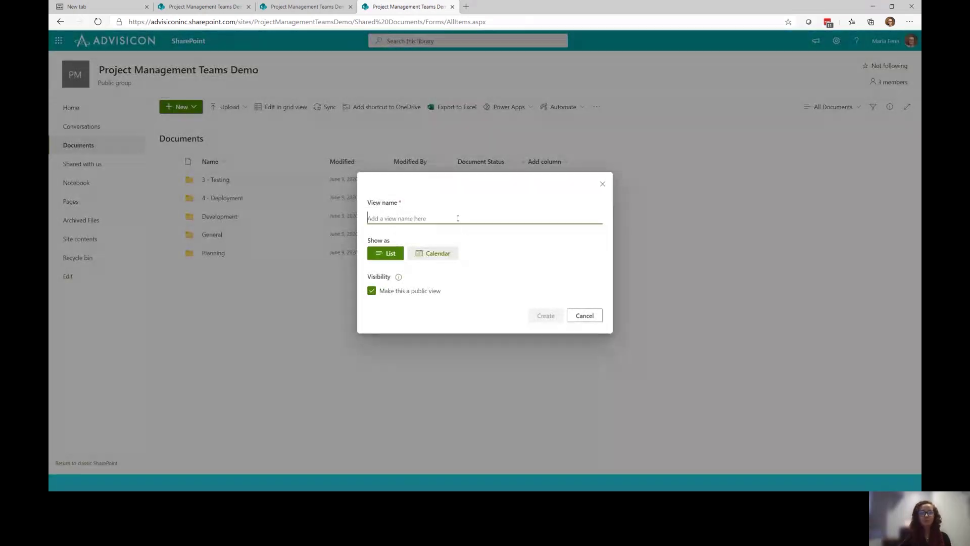
type("Versions")
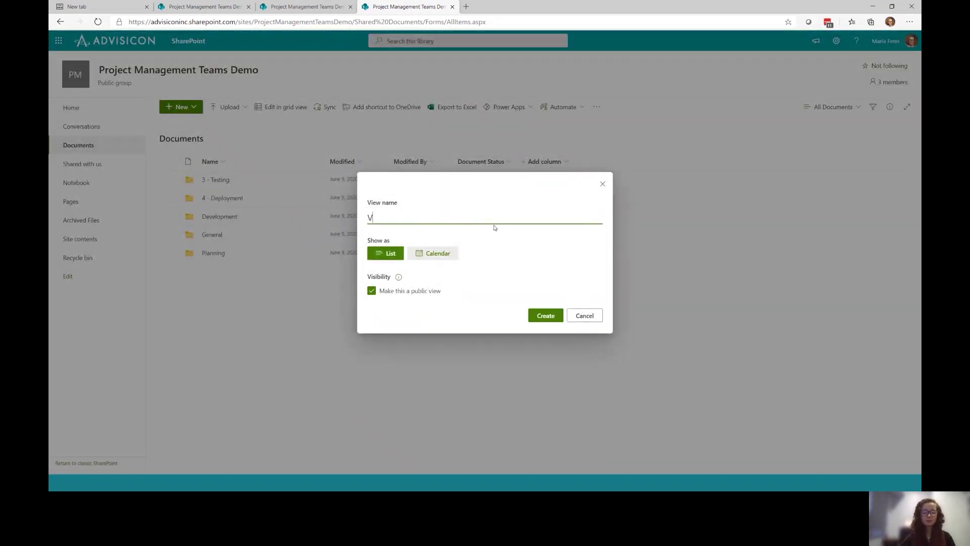
left_click(544, 316)
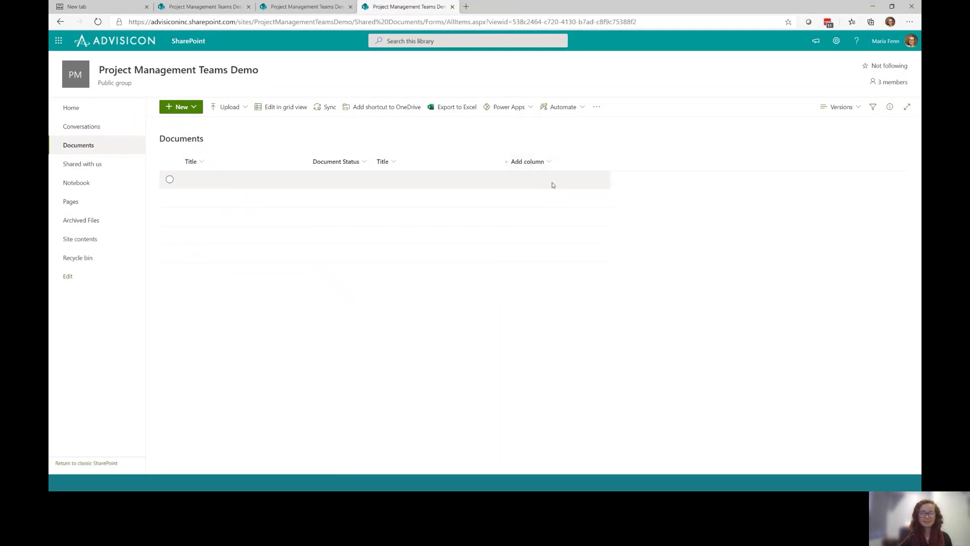
left_click(858, 110)
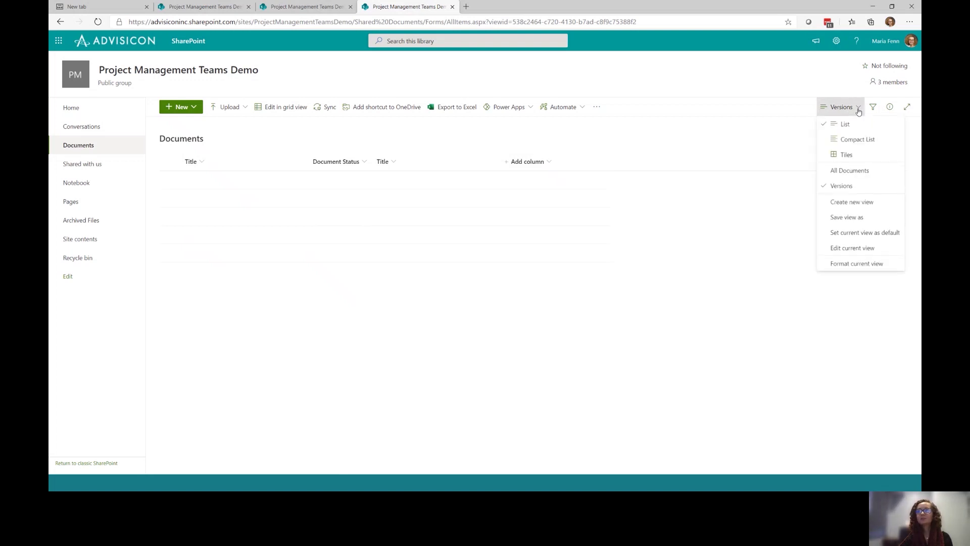
left_click(860, 251)
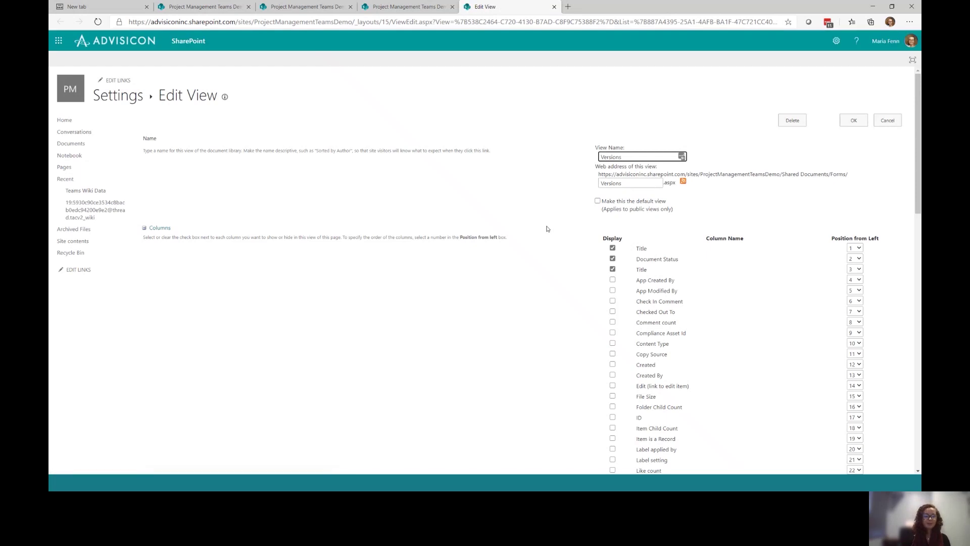
Remove both Title columns and the Document Status column from the Versions view
left_click(613, 270)
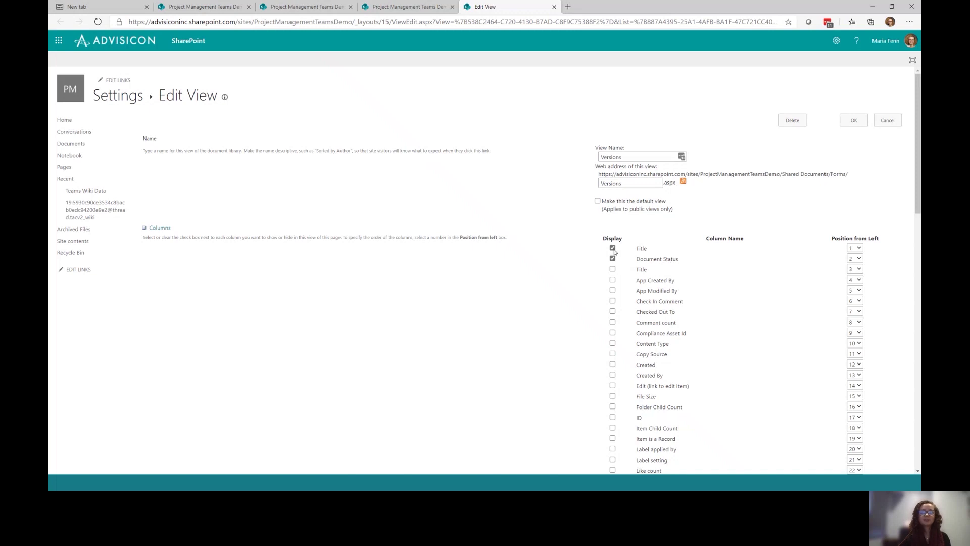
left_click(613, 248)
left_click(613, 260)
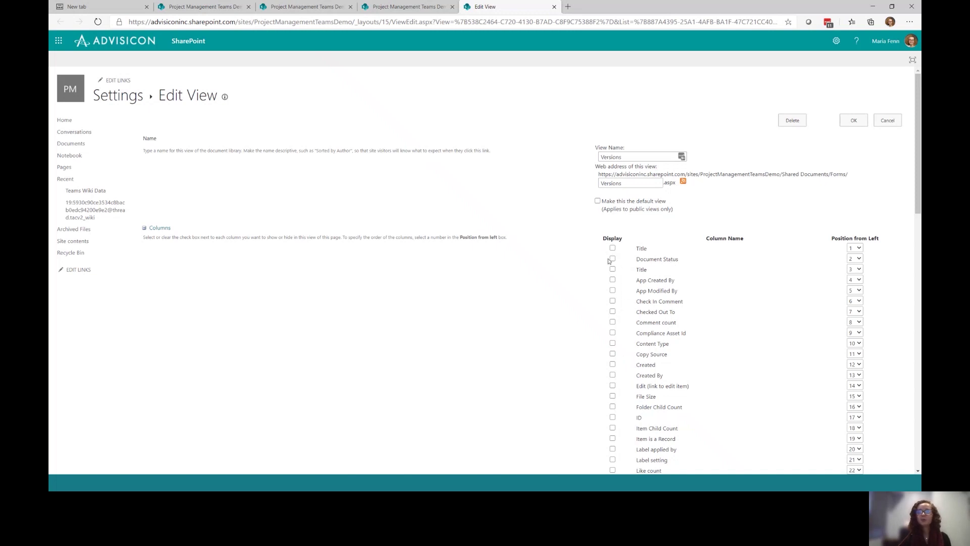
Add Name (linked to document), Created By, Modified By and Version columns, then save the view
scroll(618, 270, "down", 1)
scroll(617, 268, "down", 1)
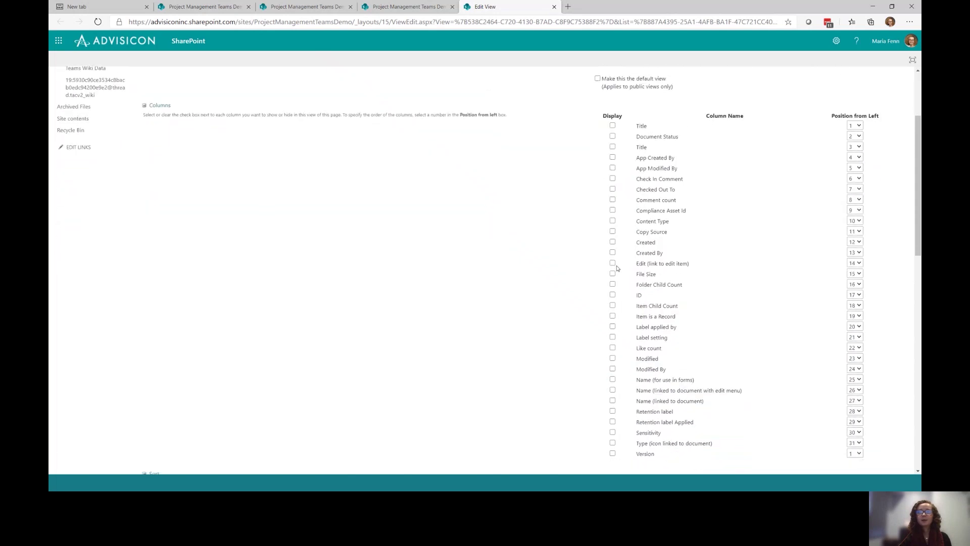
left_click(612, 400)
left_click(611, 253)
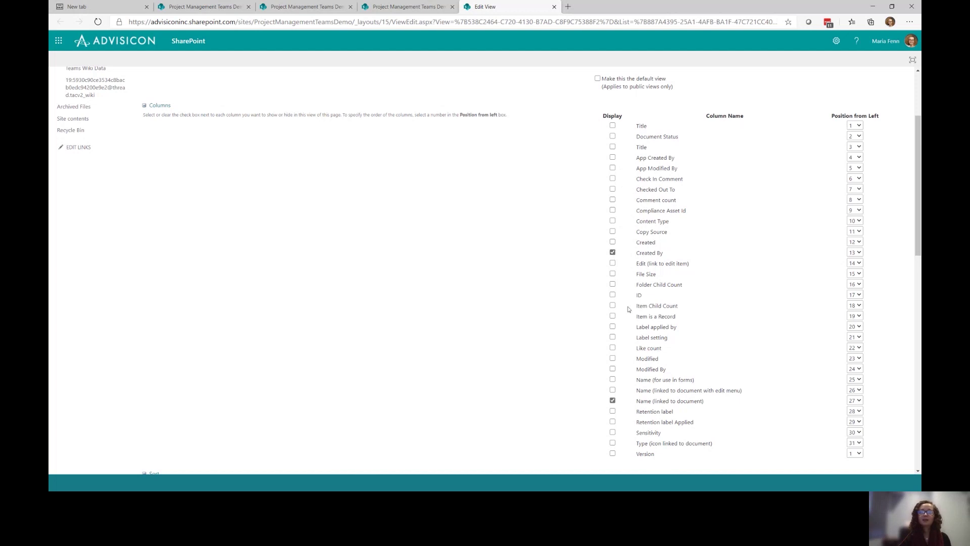
left_click(613, 369)
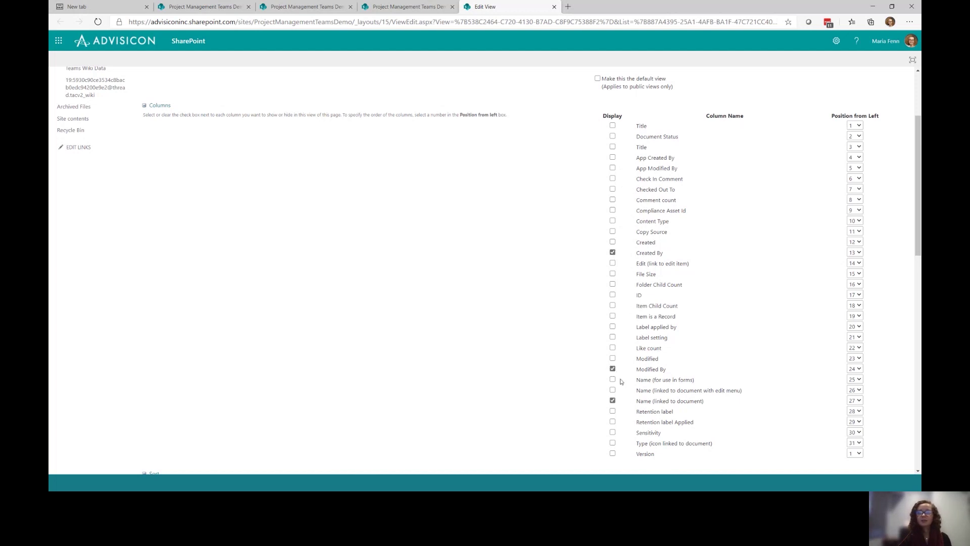
left_click(612, 454)
scroll(560, 407, "down", 7)
scroll(562, 409, "up", 3)
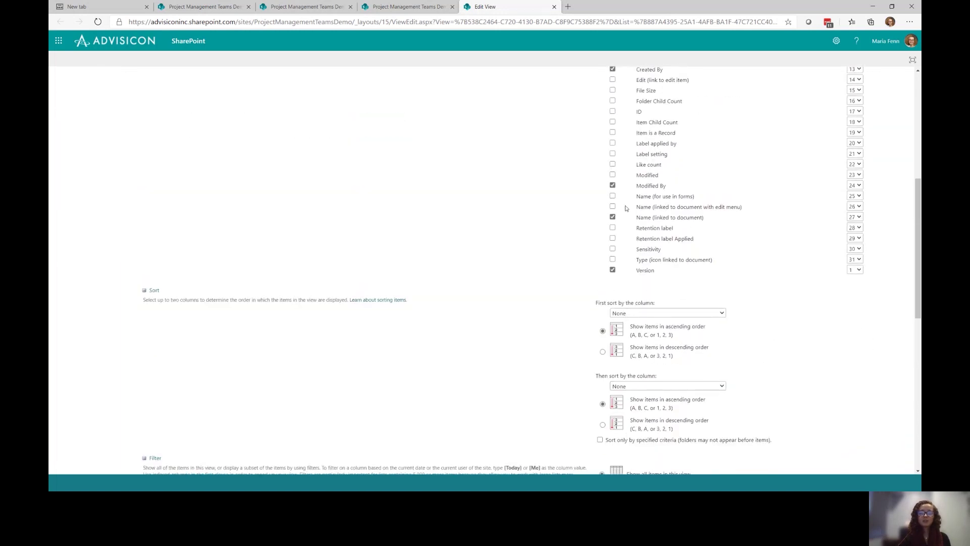
scroll(636, 235, "up", 3)
scroll(635, 438, "down", 15)
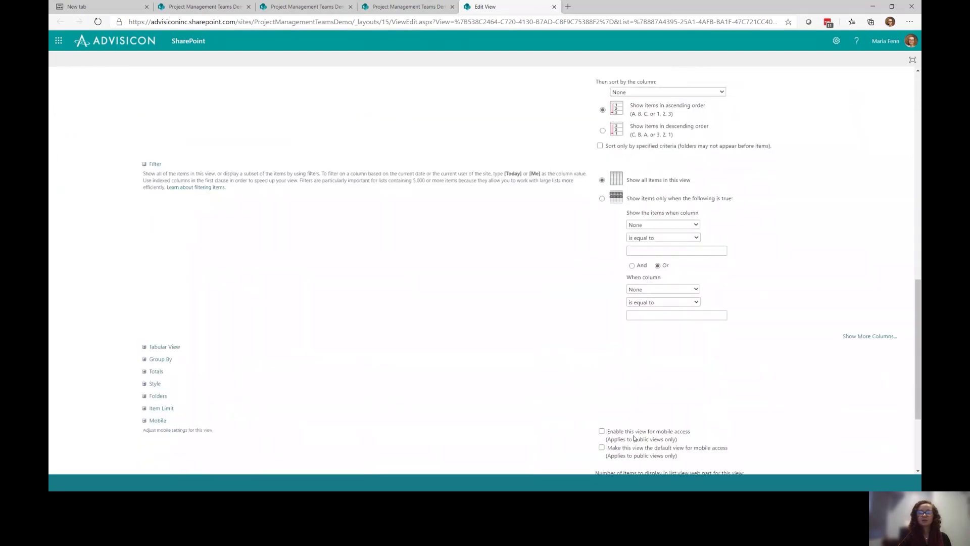
left_click(858, 434)
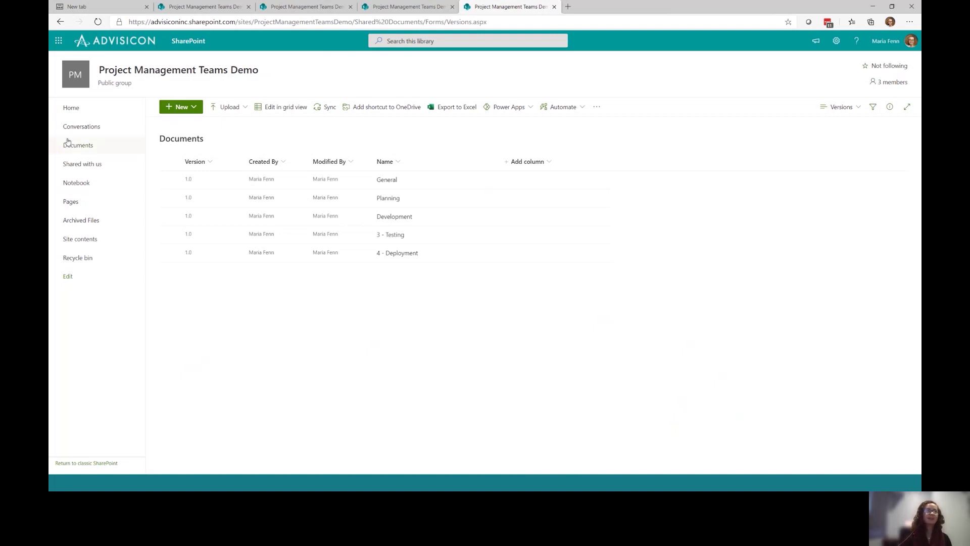
Place Created By after Modified By in the Versions view, then reload the Planning channel's Teams files
left_click_drag(263, 161, 376, 170)
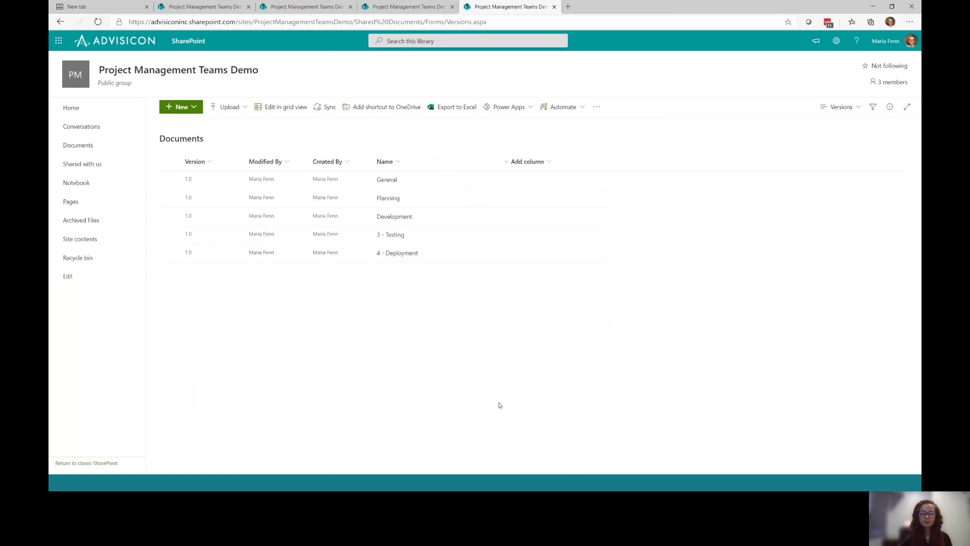
key("alt+Tab")
left_click(867, 47)
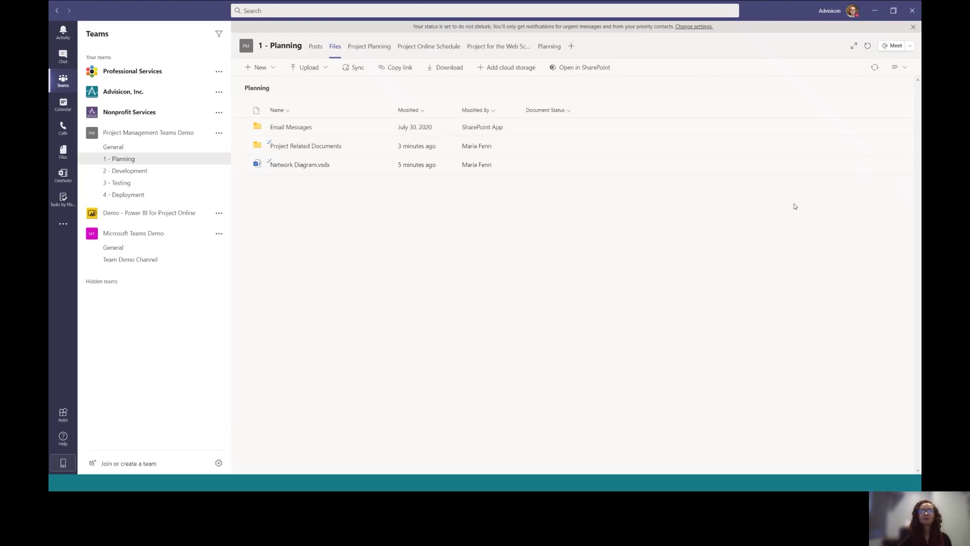
Try the Versions view, open the Email Messages folder, and return to the All Documents view
left_click(887, 72)
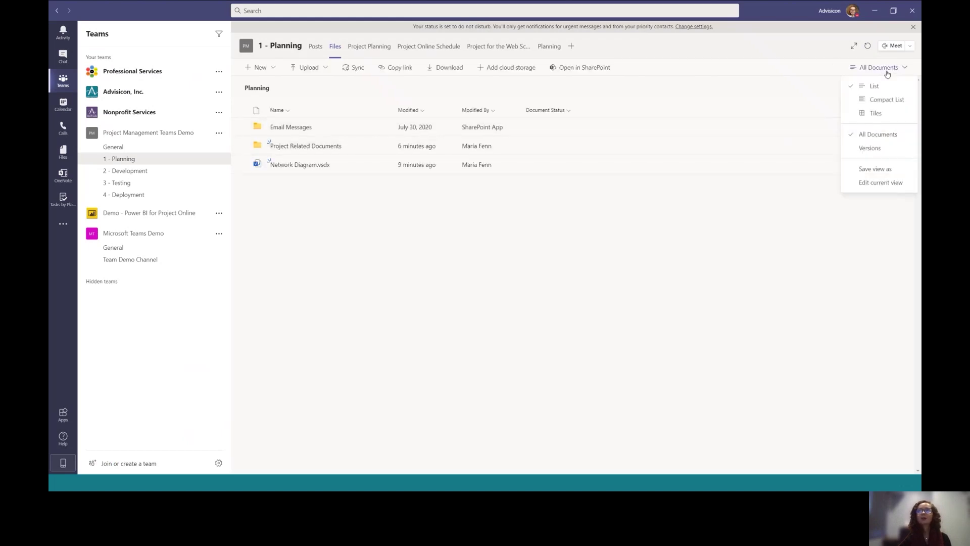
left_click(869, 148)
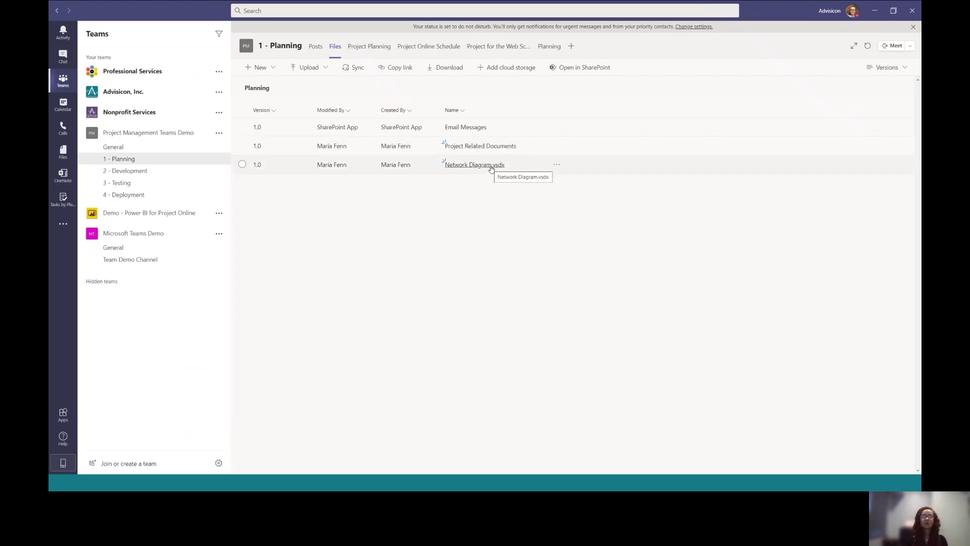
left_click(464, 128)
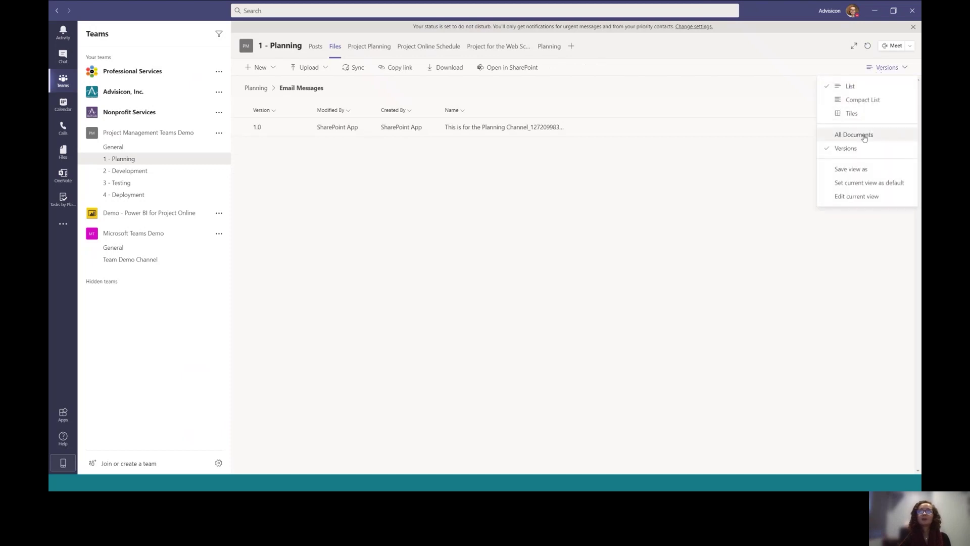
left_click(853, 134)
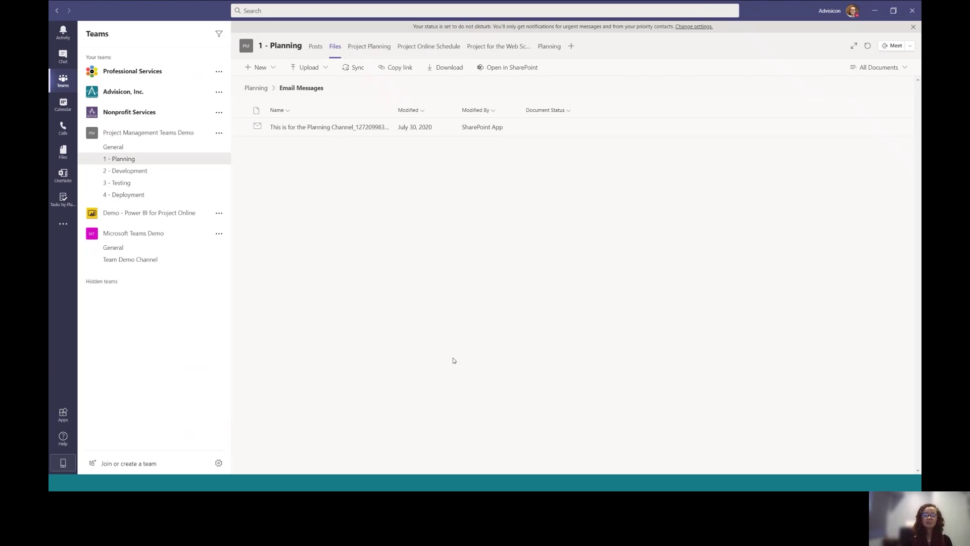
Hide the Microsoft Teams Demo team and the 4 - Deployment channel, opening Demo - Power BI's General channel
left_click(220, 235)
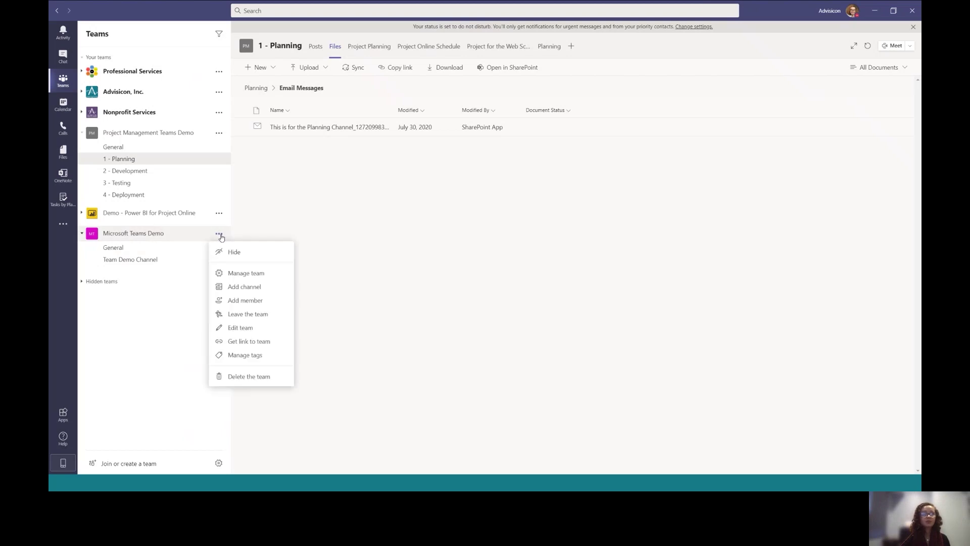
left_click(243, 253)
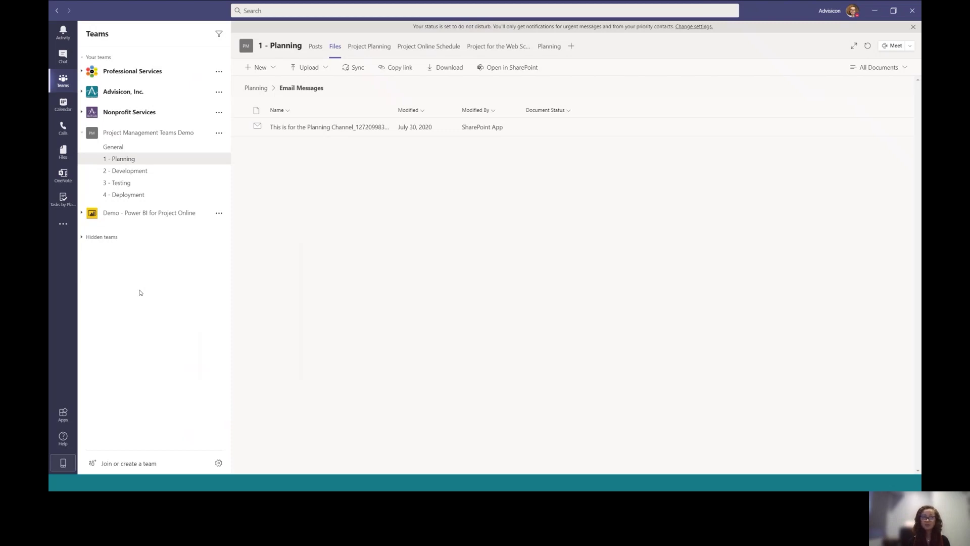
left_click(132, 212)
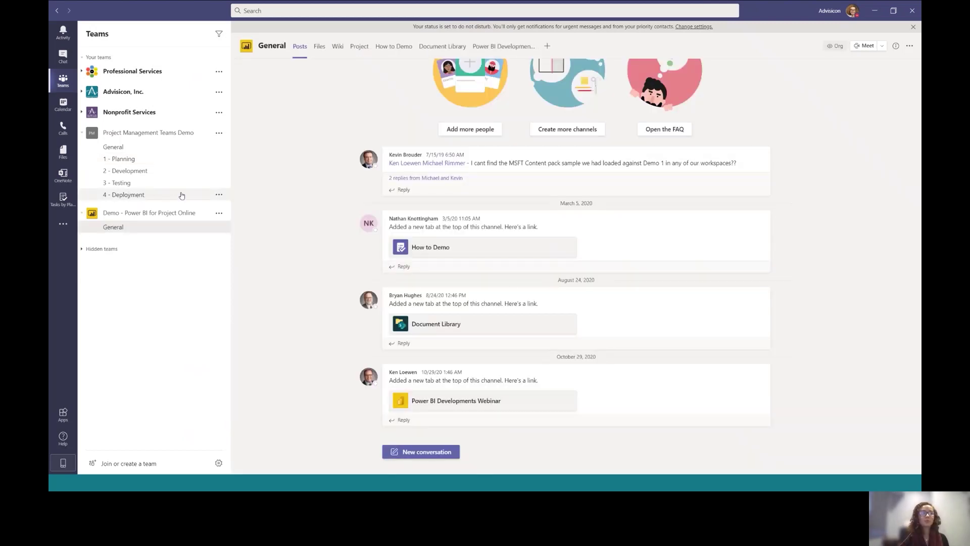
left_click(220, 195)
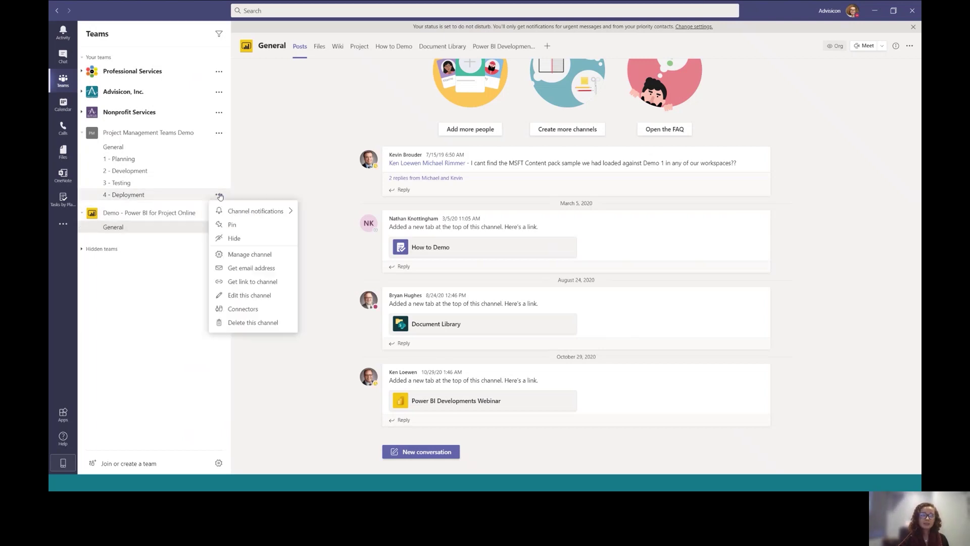
left_click(239, 239)
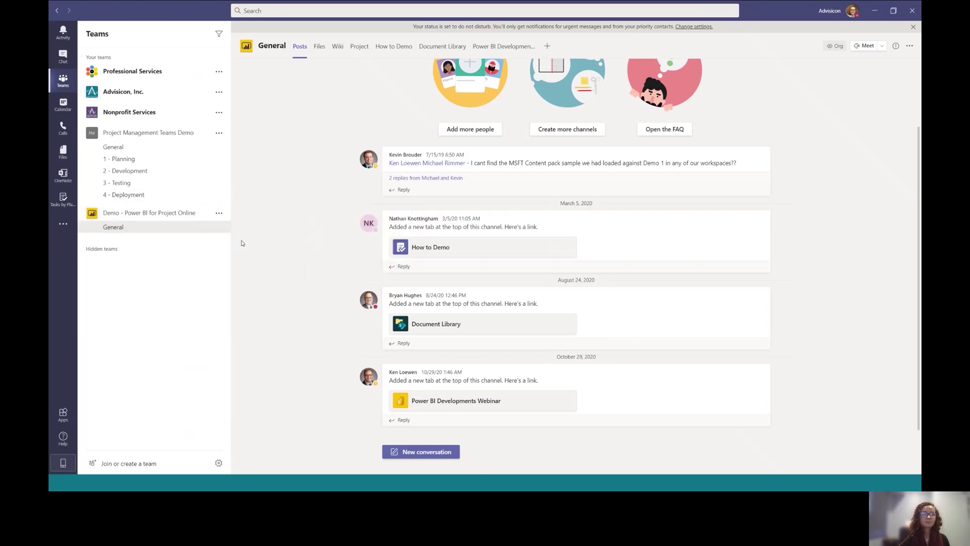